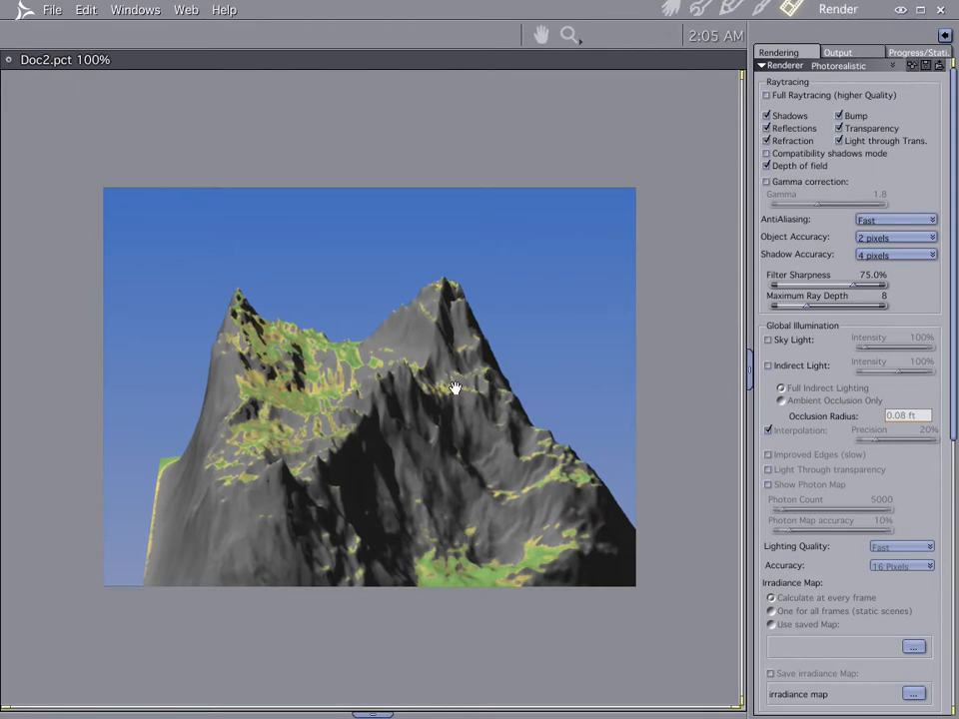
Look over the terrain's filter layers and open the Terrain Shader of the terrain object for editing.
left_click(669, 10)
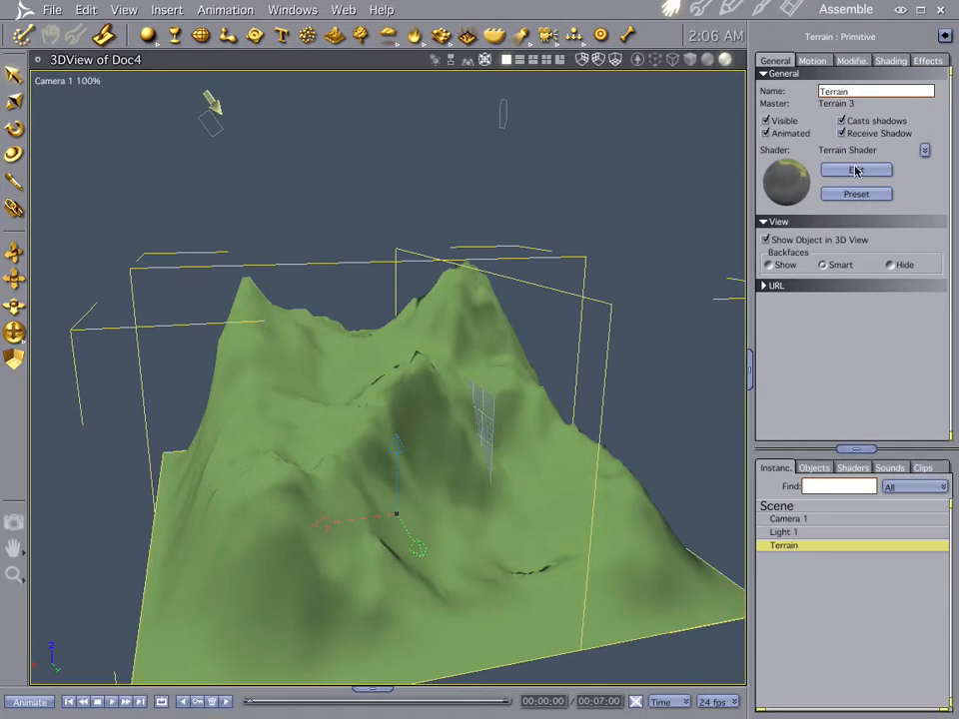
double_click(497, 432)
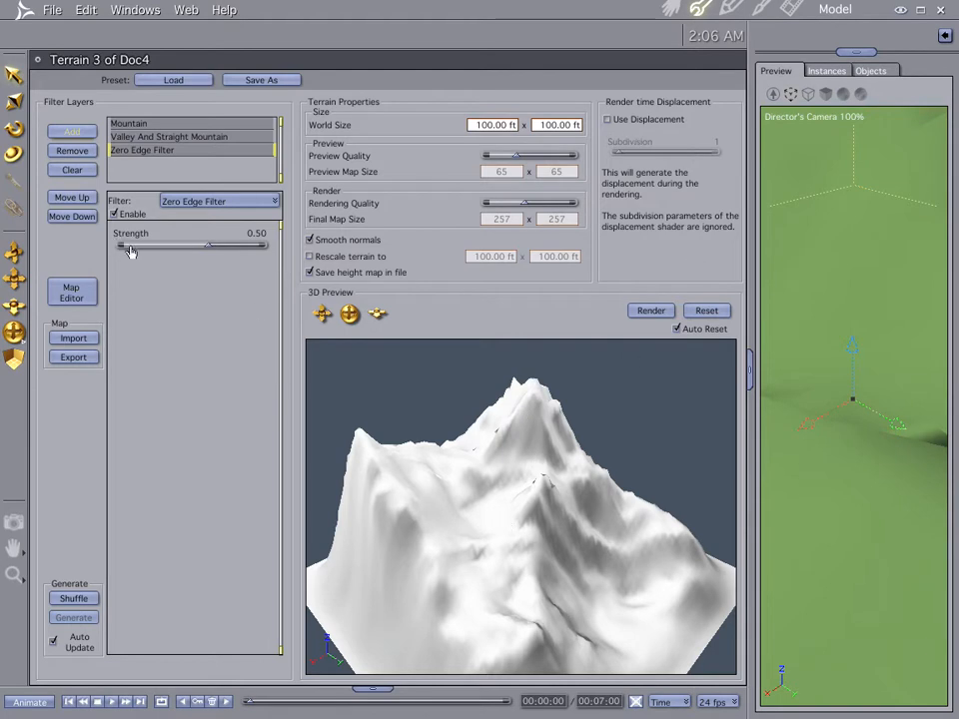
left_click(669, 9)
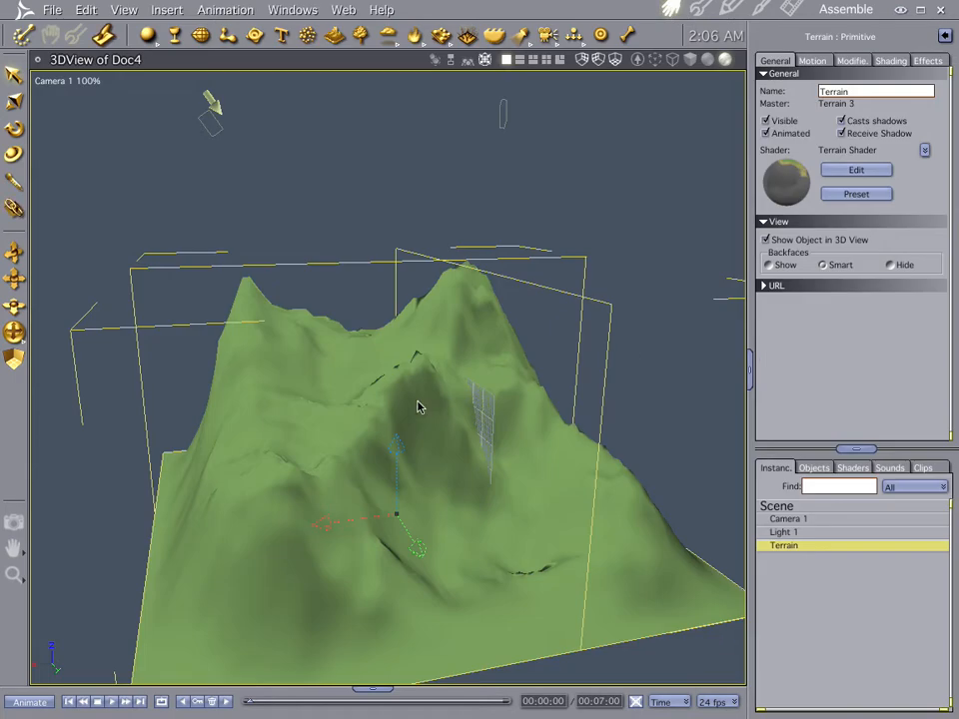
left_click(856, 172)
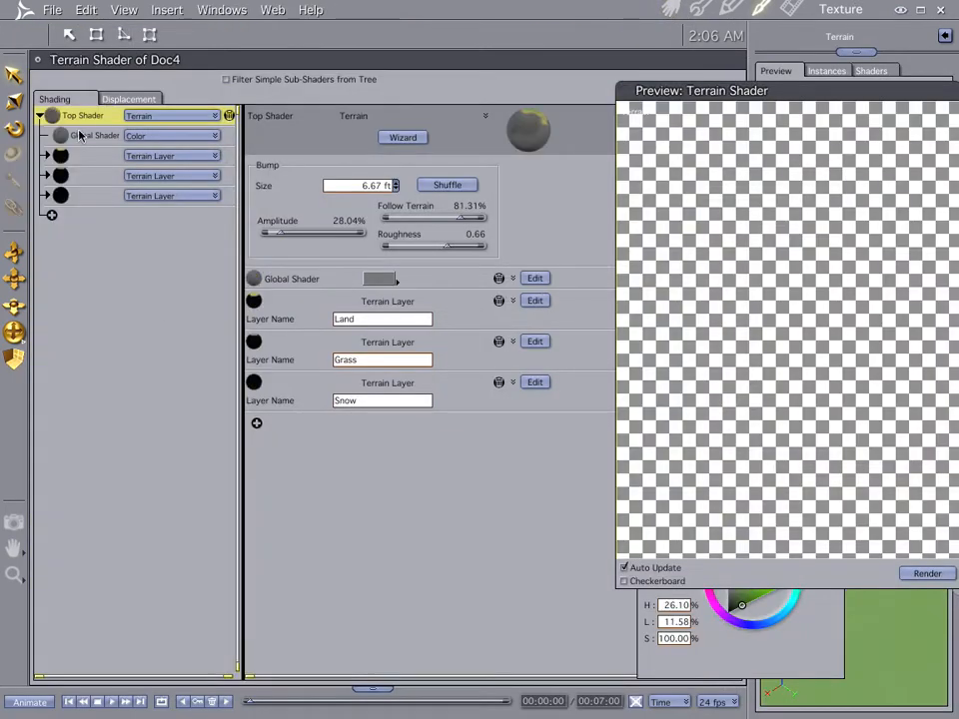
Examine the noise settings in the Land layer's distribution.
left_click(86, 157)
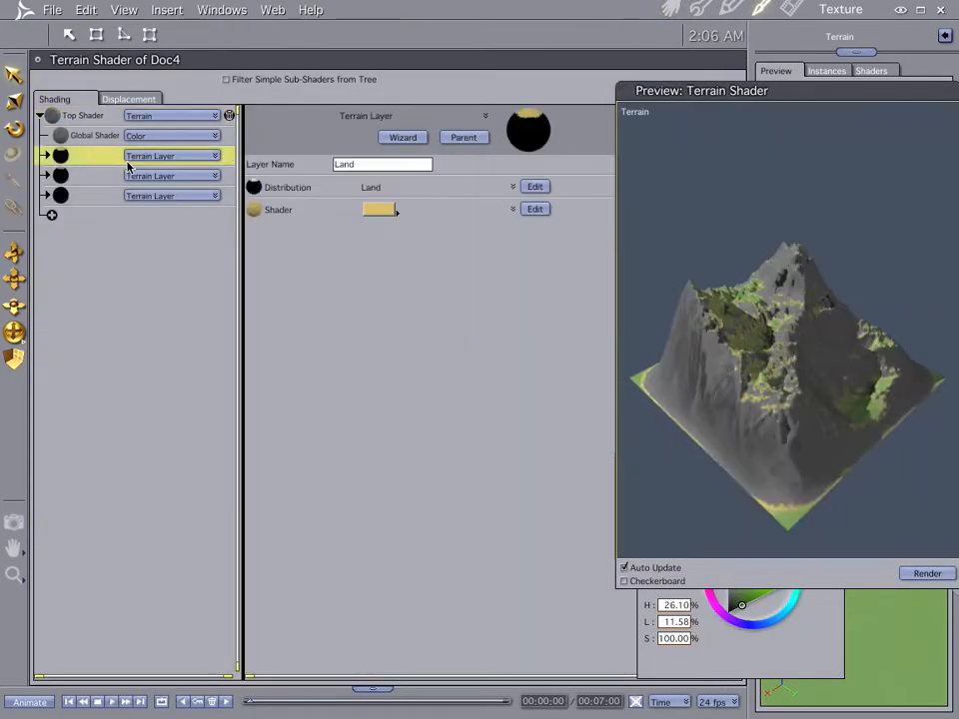
left_click(535, 188)
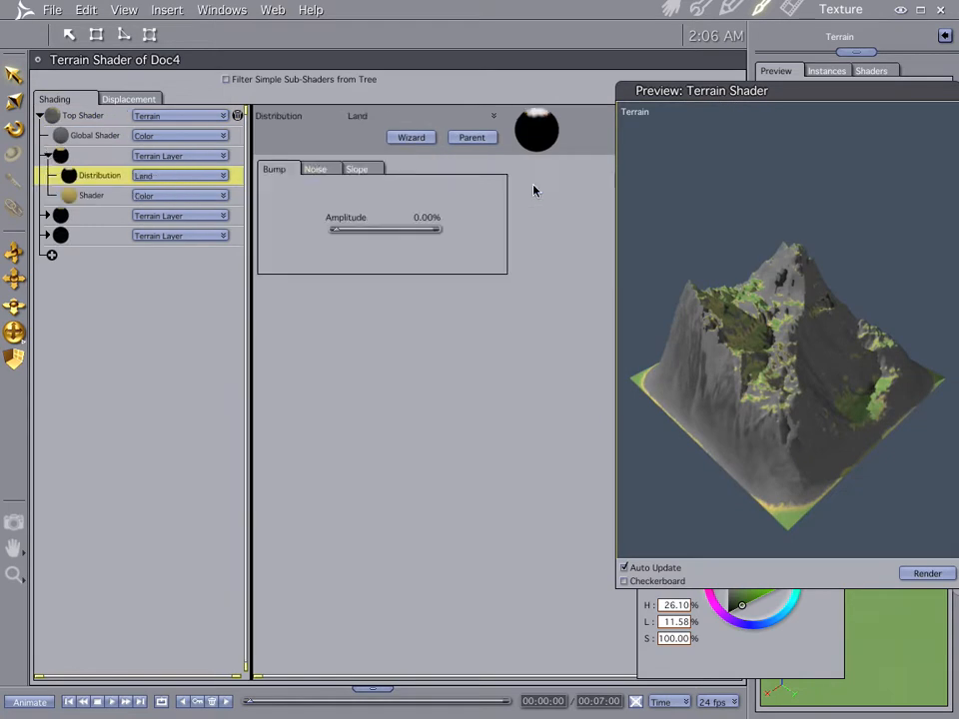
left_click(326, 169)
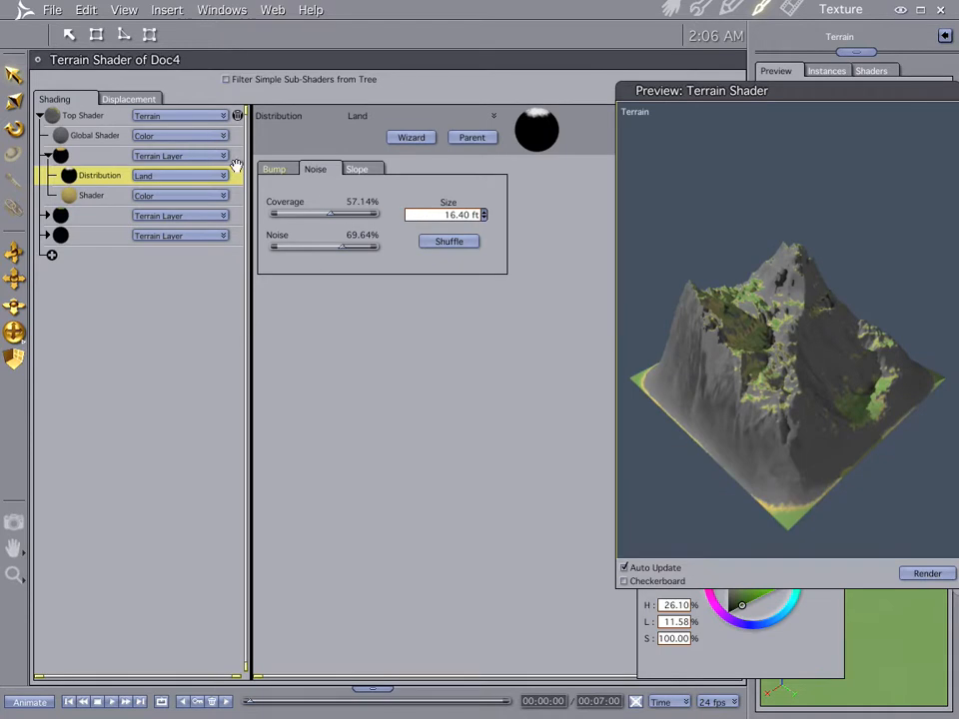
Set the Grass layer's maximum distribution altitude to 100 ft with a blending of 90 ft.
left_click(105, 214)
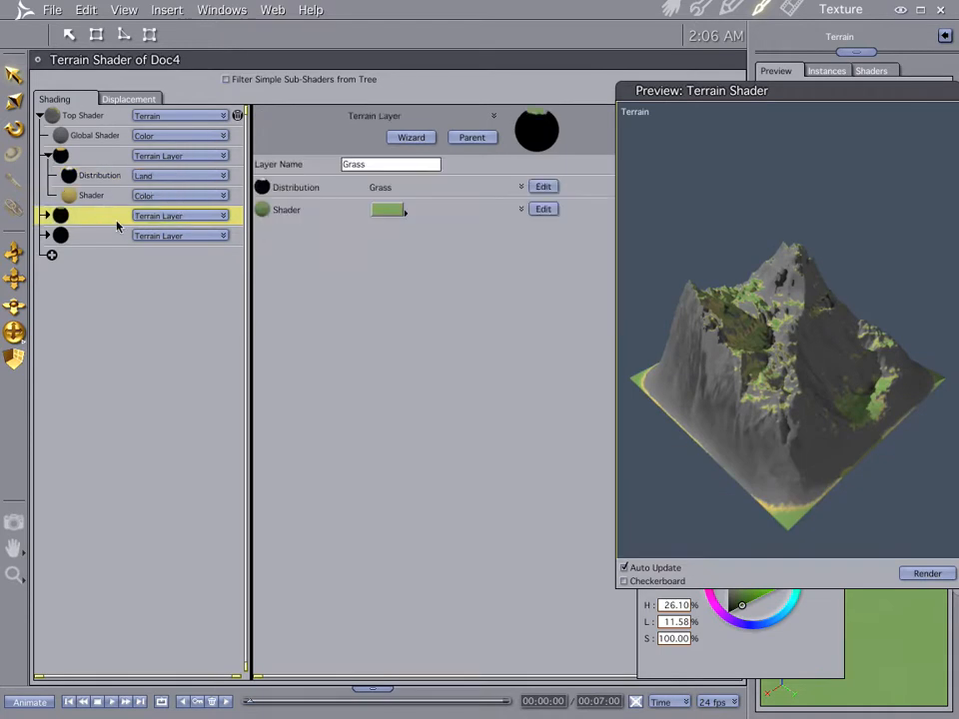
left_click(532, 211)
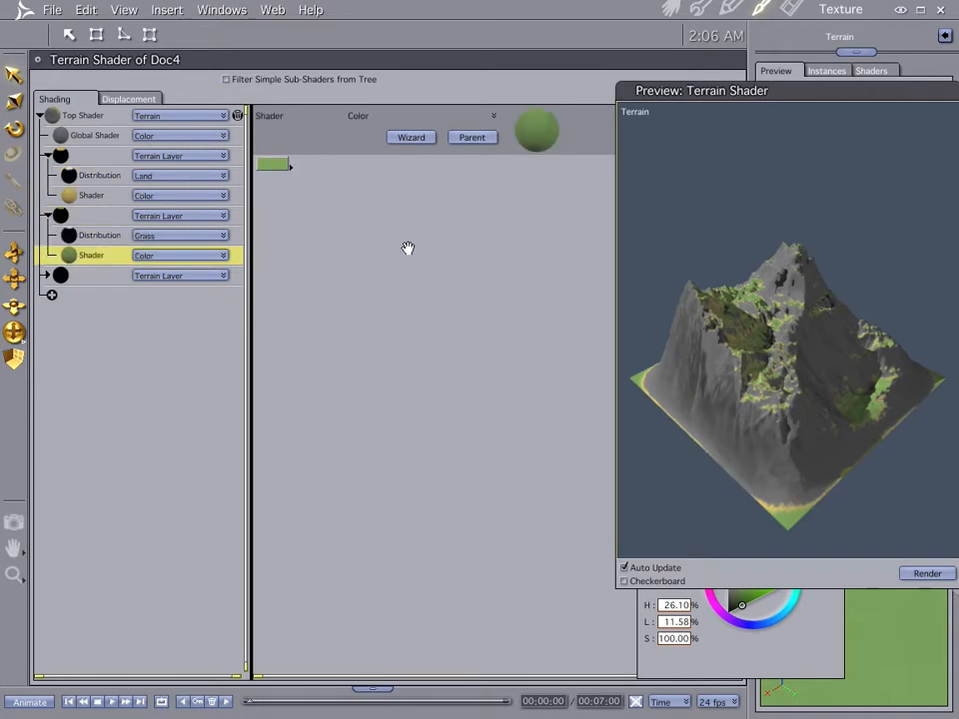
left_click(118, 236)
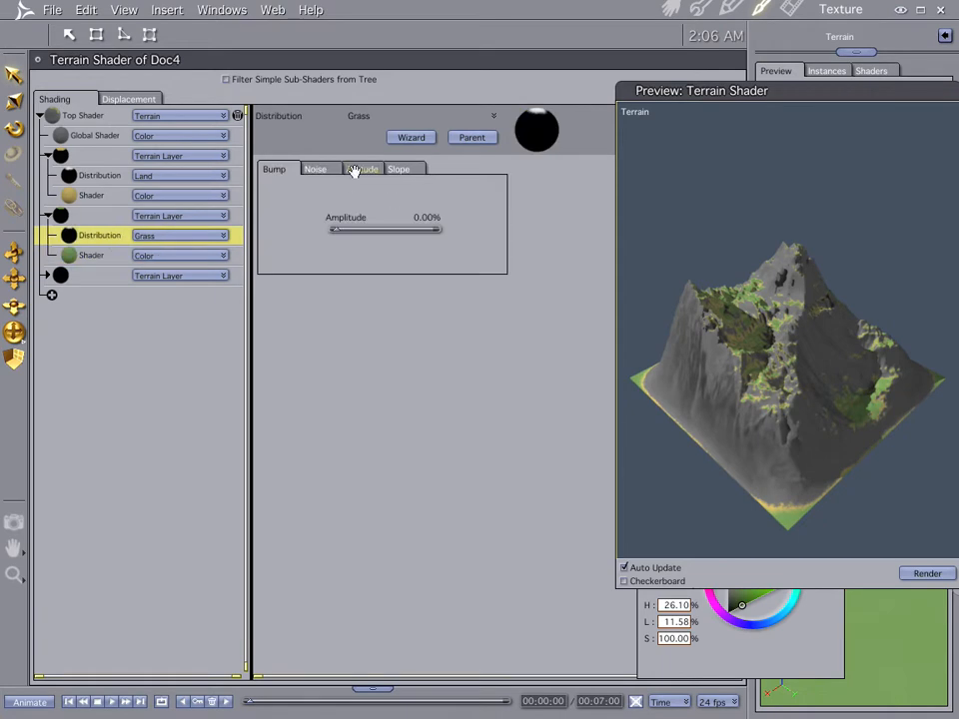
left_click(363, 168)
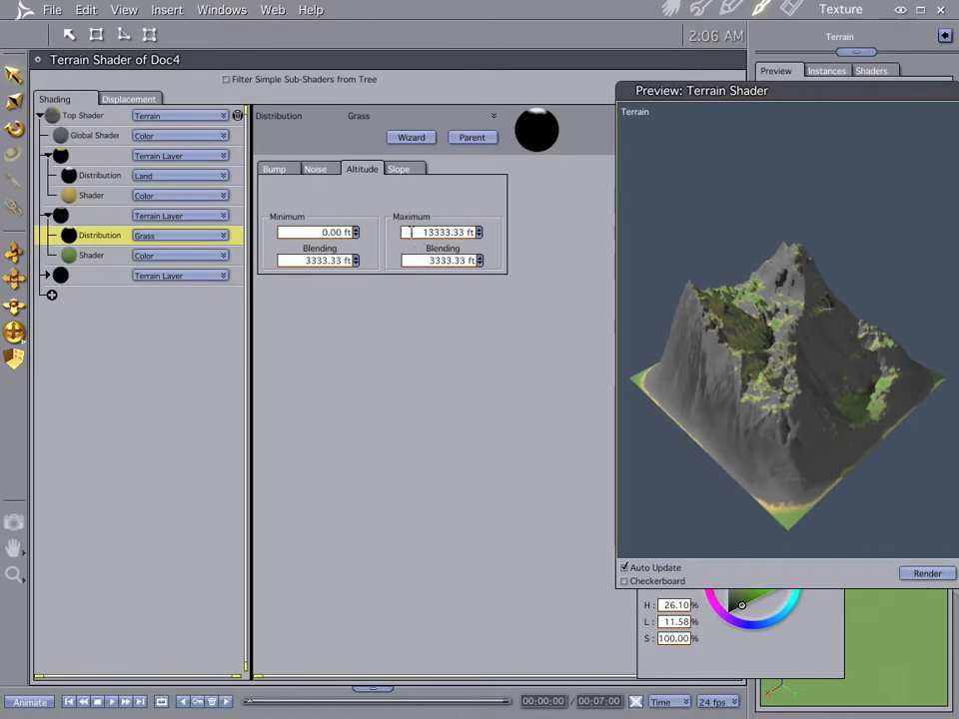
left_click_drag(410, 232, 544, 233)
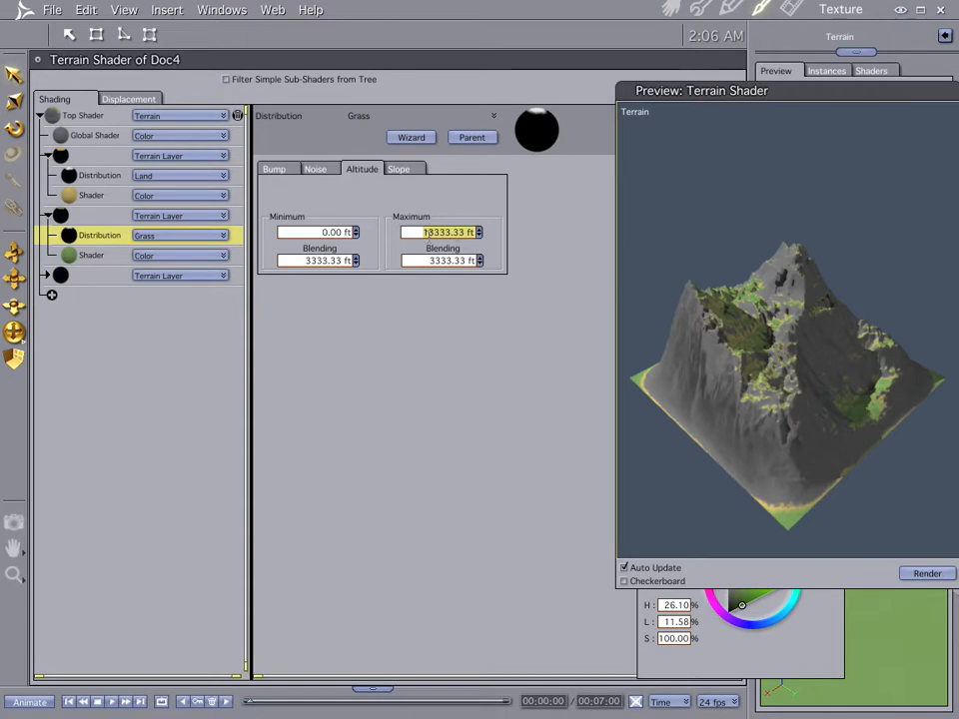
type("100")
key("Tab")
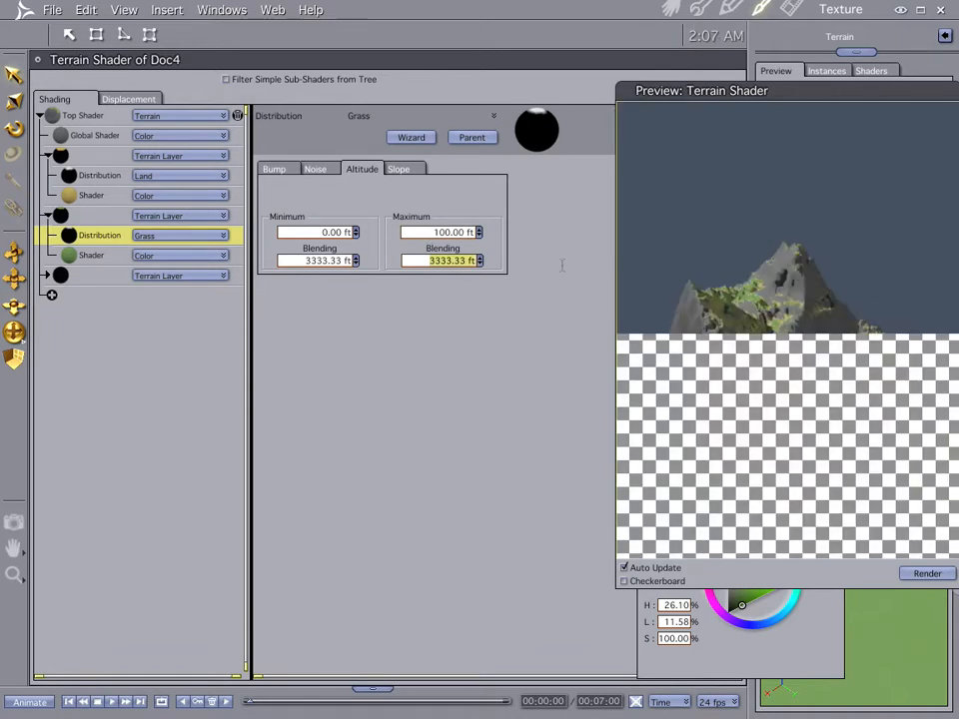
type("90")
key("Return")
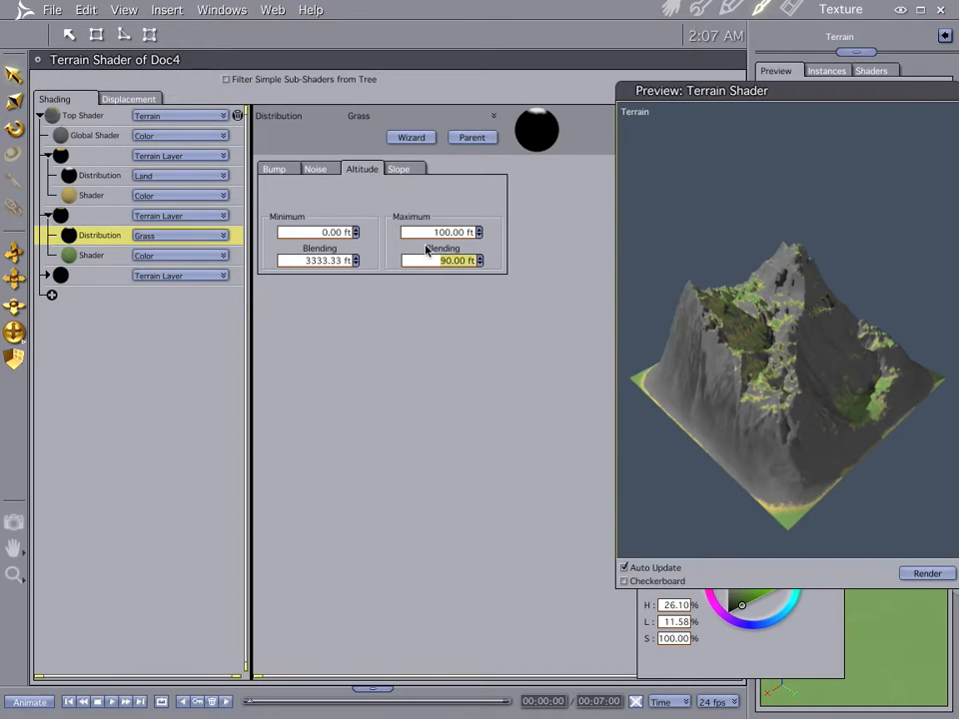
Set the Grass distribution's maximum slope to about 47.41° and check its noise, altitude and color settings.
left_click(396, 167)
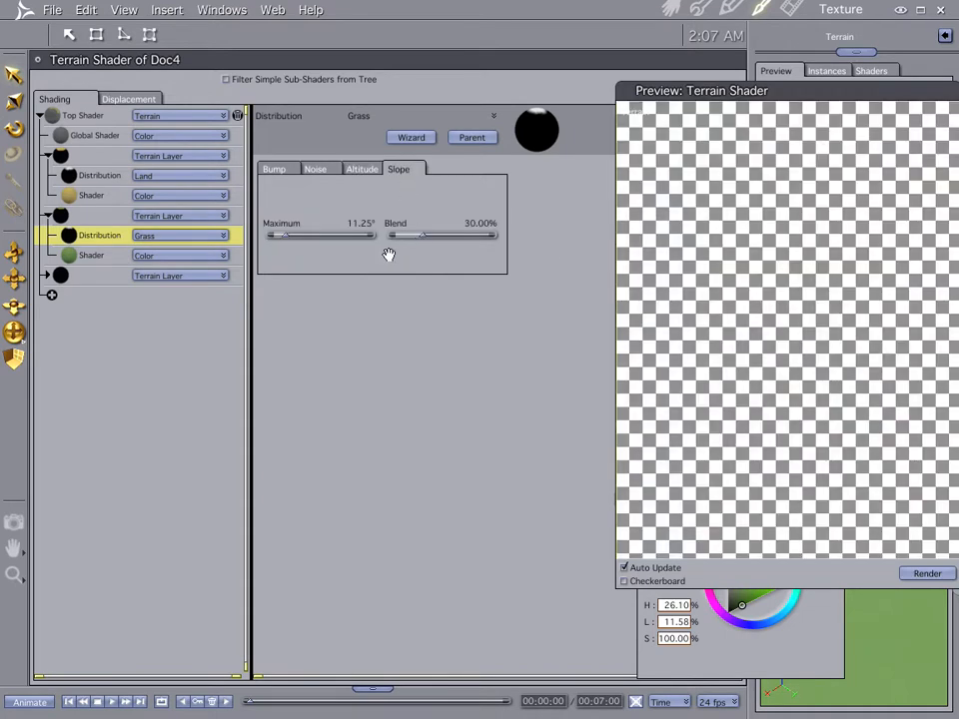
left_click_drag(282, 236, 325, 237)
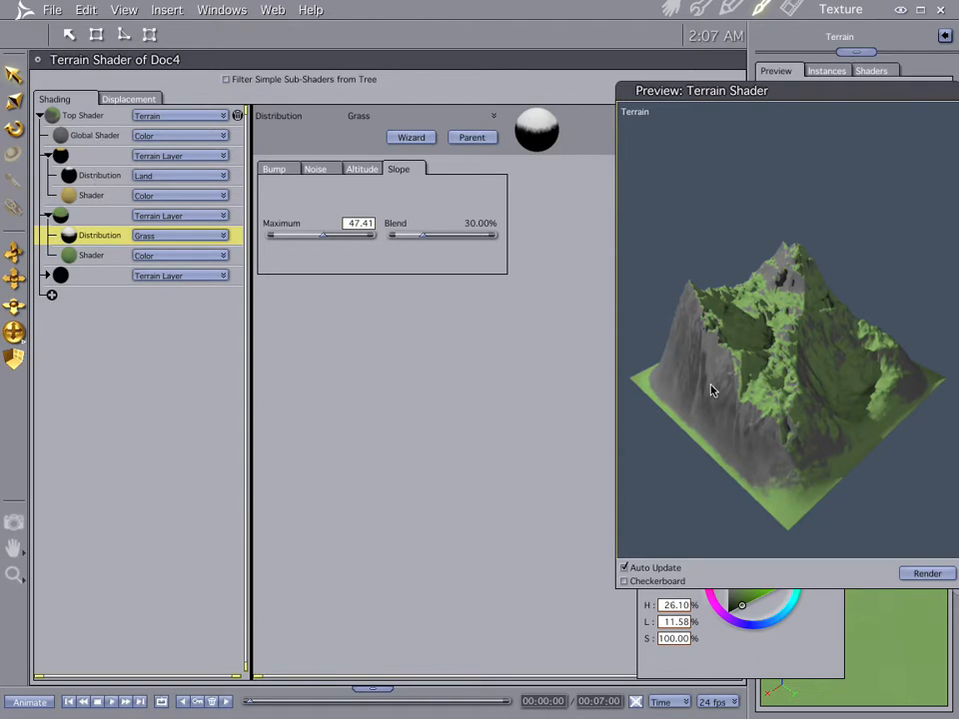
left_click(327, 166)
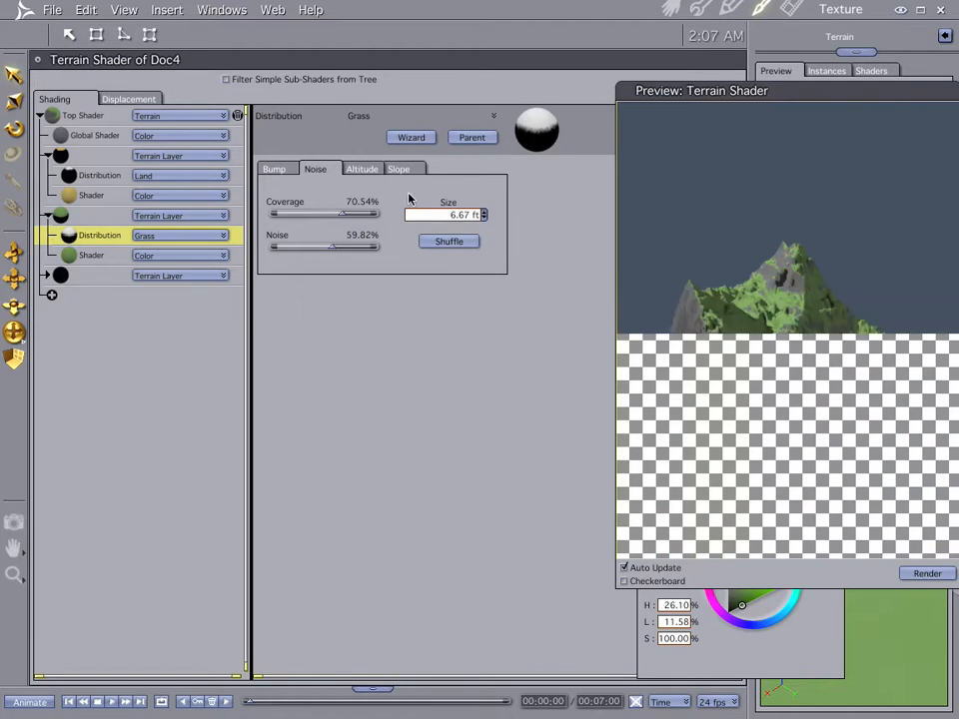
left_click(375, 170)
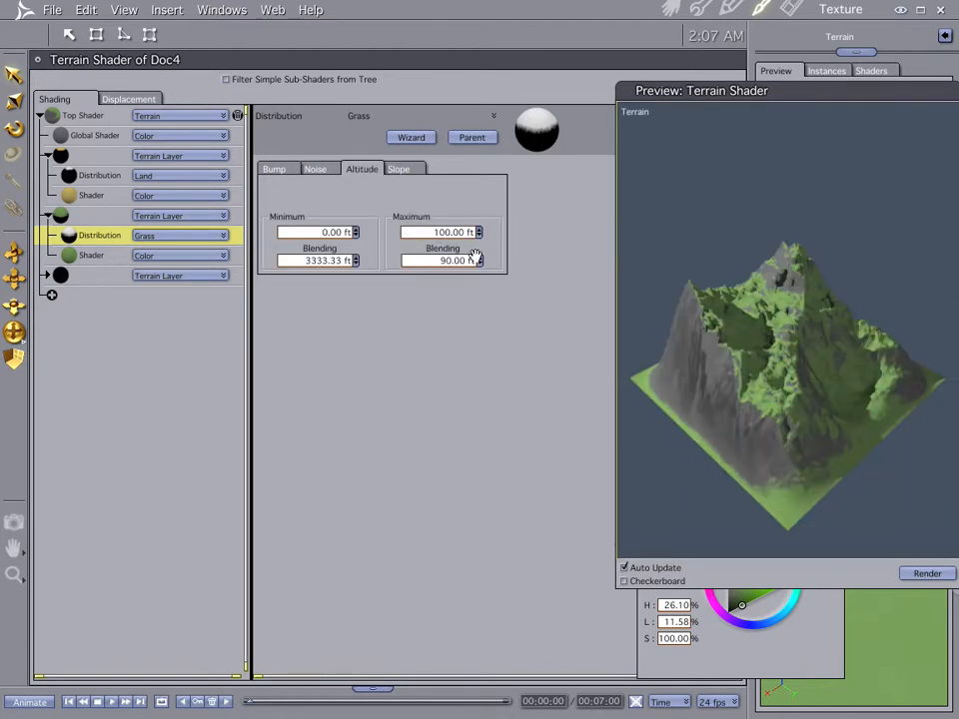
left_click(95, 255)
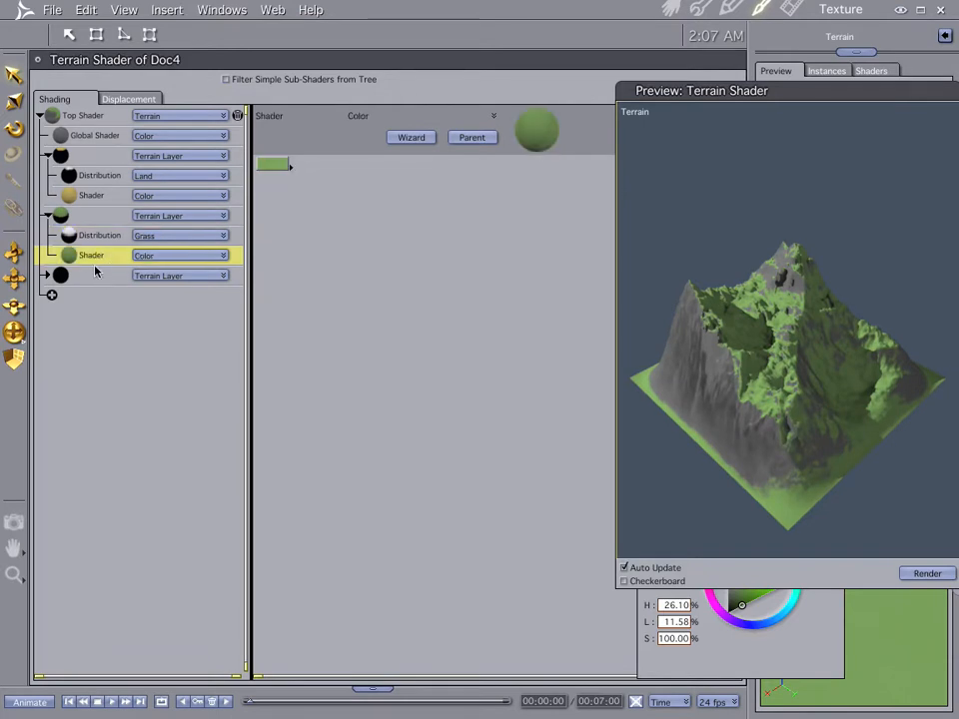
Set the minimum altitude of the Snow layer's distribution to 100 ft.
left_click(80, 278)
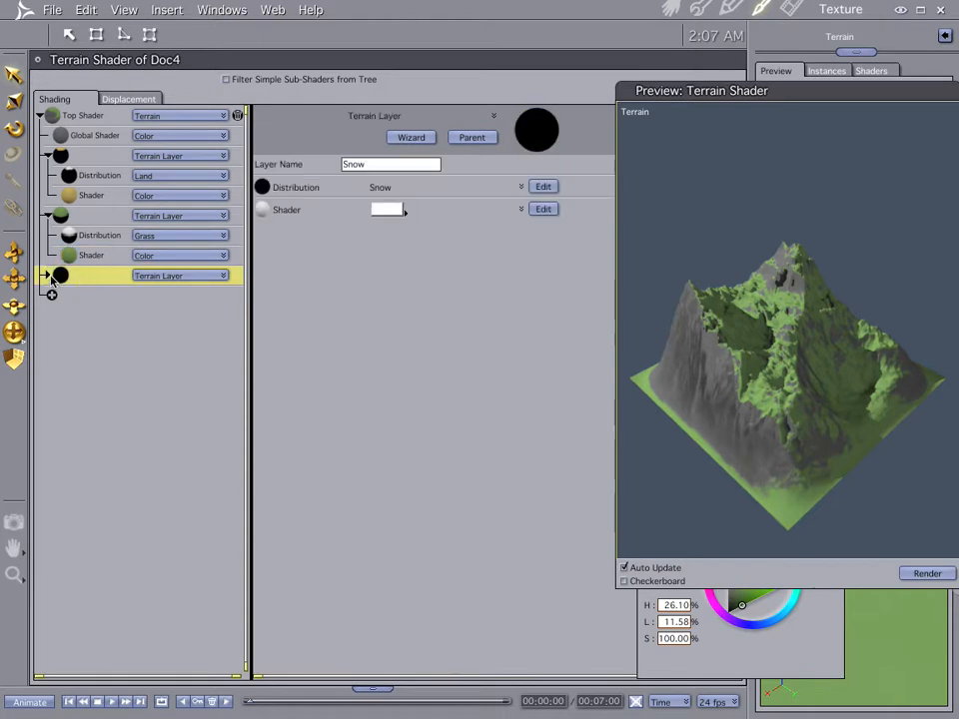
left_click(542, 187)
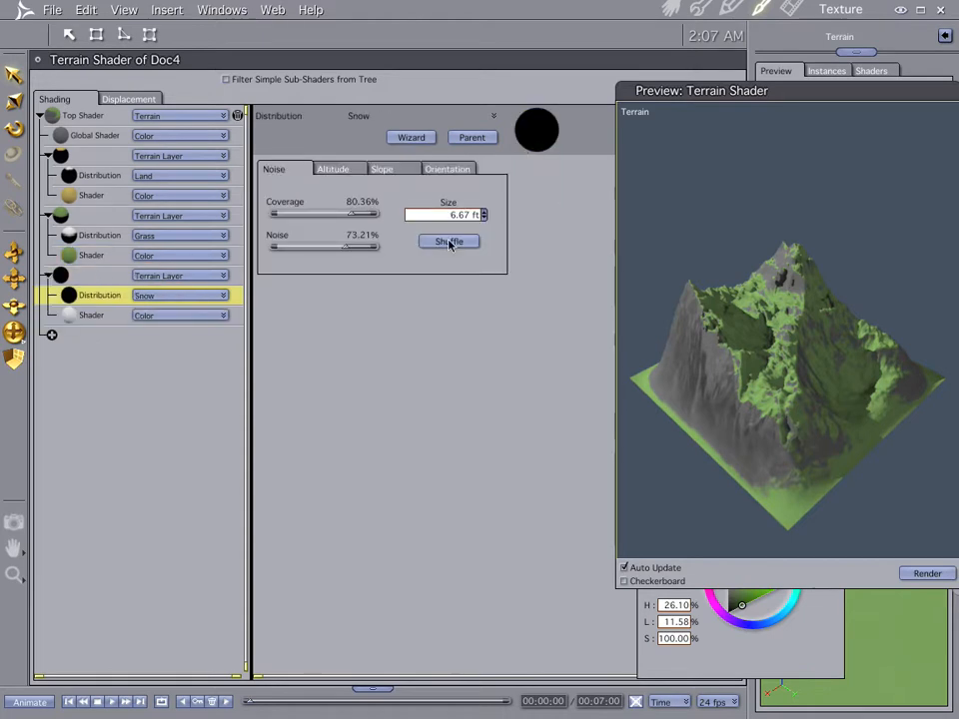
left_click(385, 170)
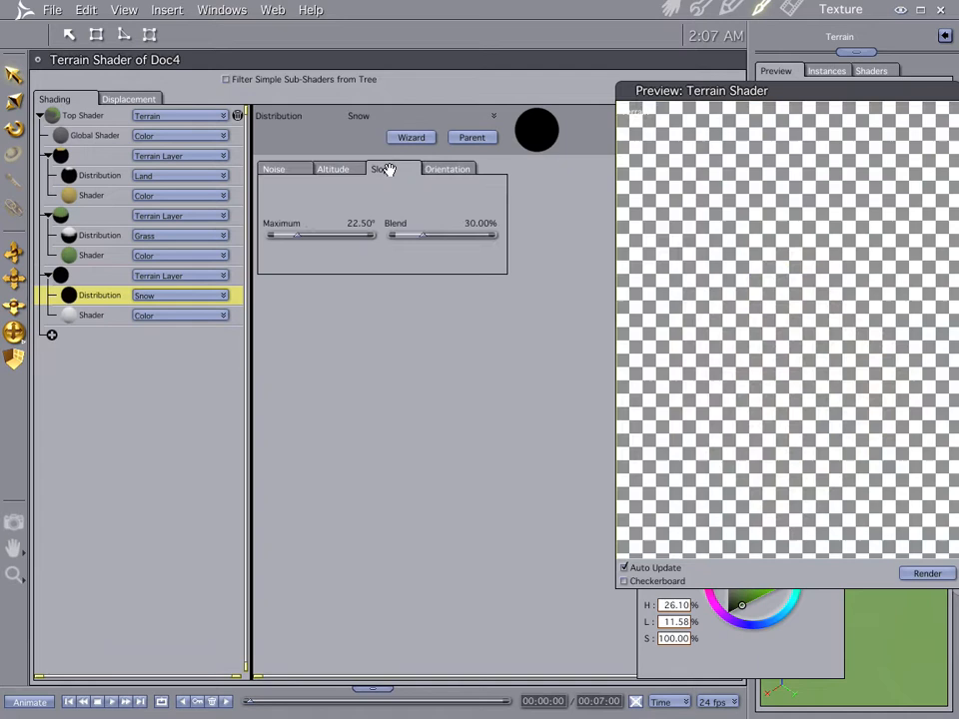
left_click(330, 170)
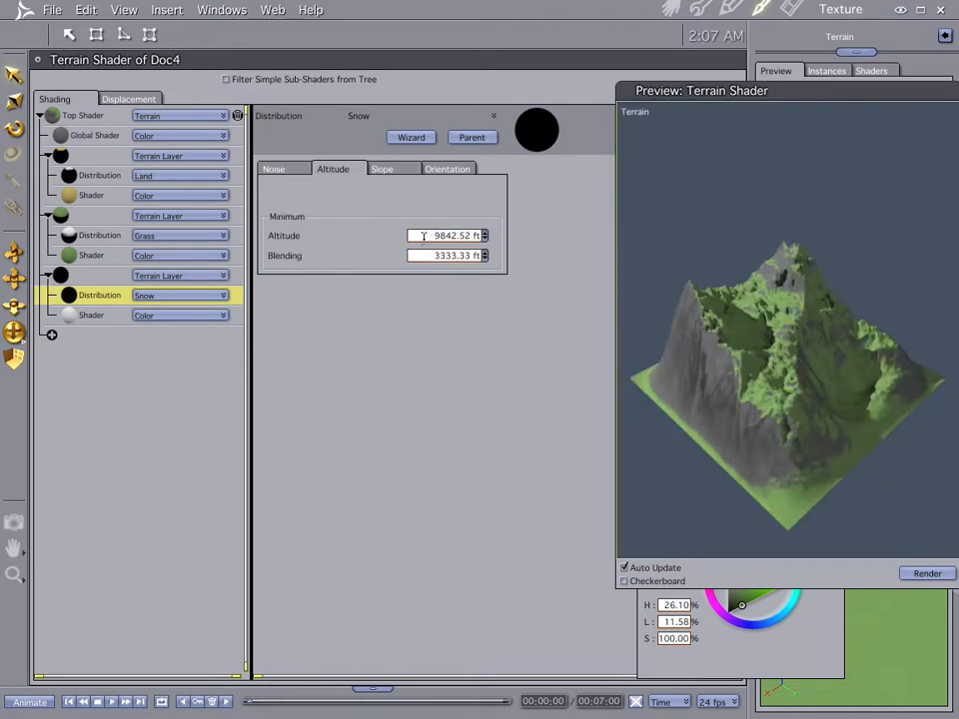
left_click_drag(424, 236, 536, 241)
type("100")
key("Return")
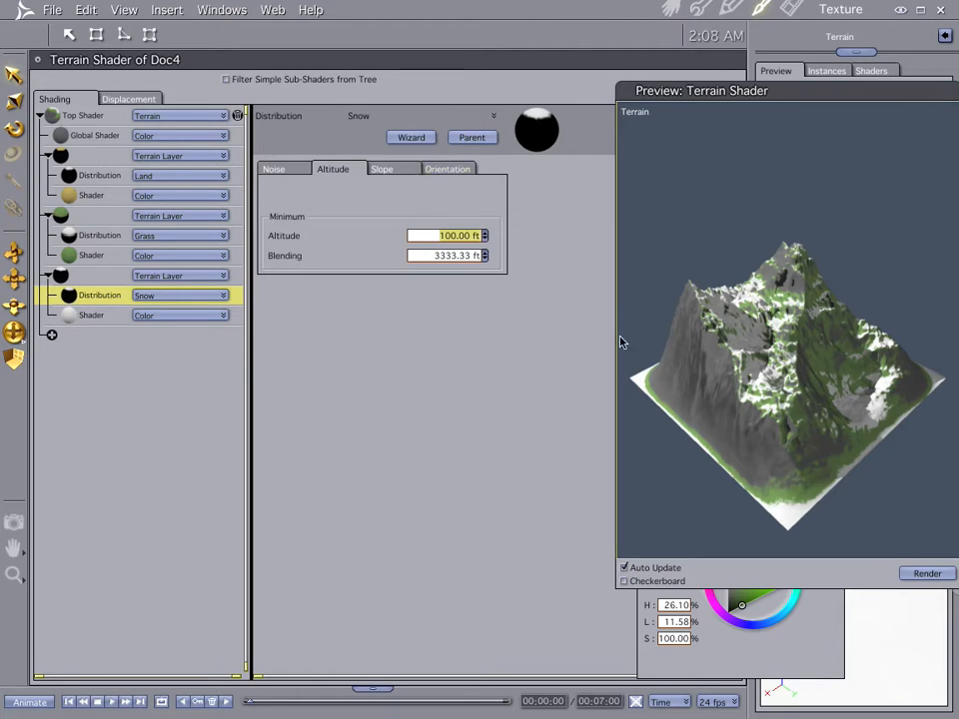
Change the terrain's Global Shader from a plain color to Multi Channel.
left_click(88, 136)
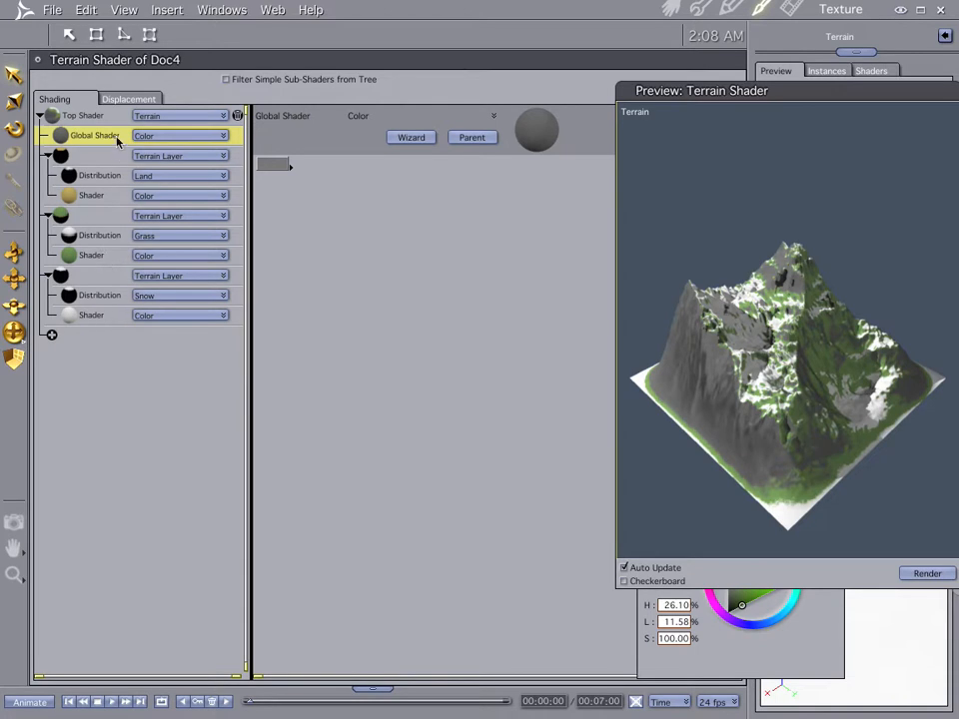
left_click(175, 138)
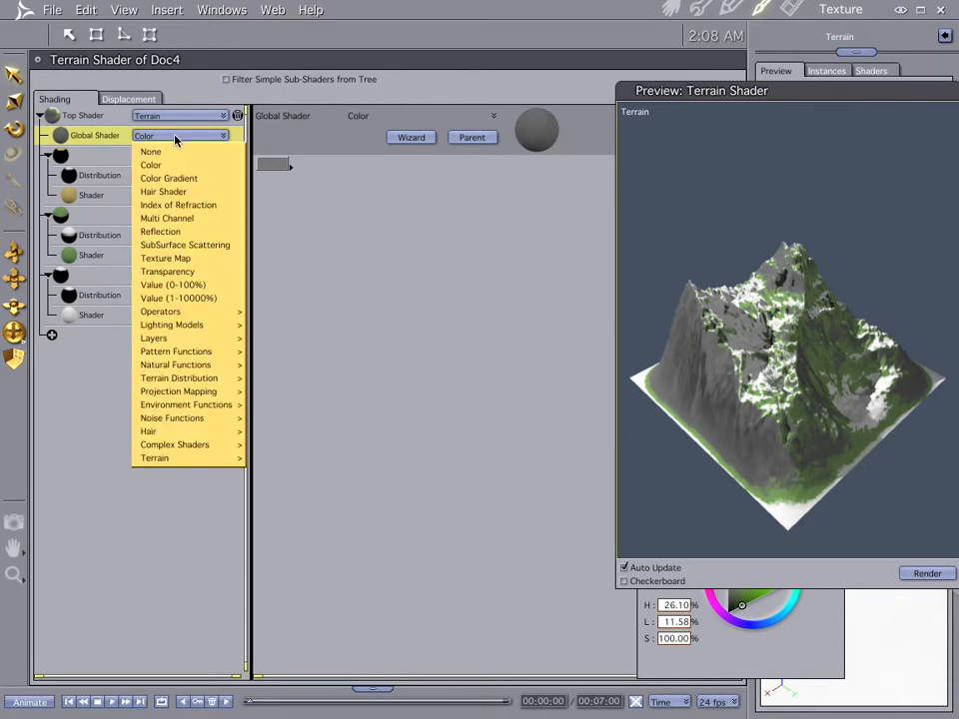
left_click(187, 218)
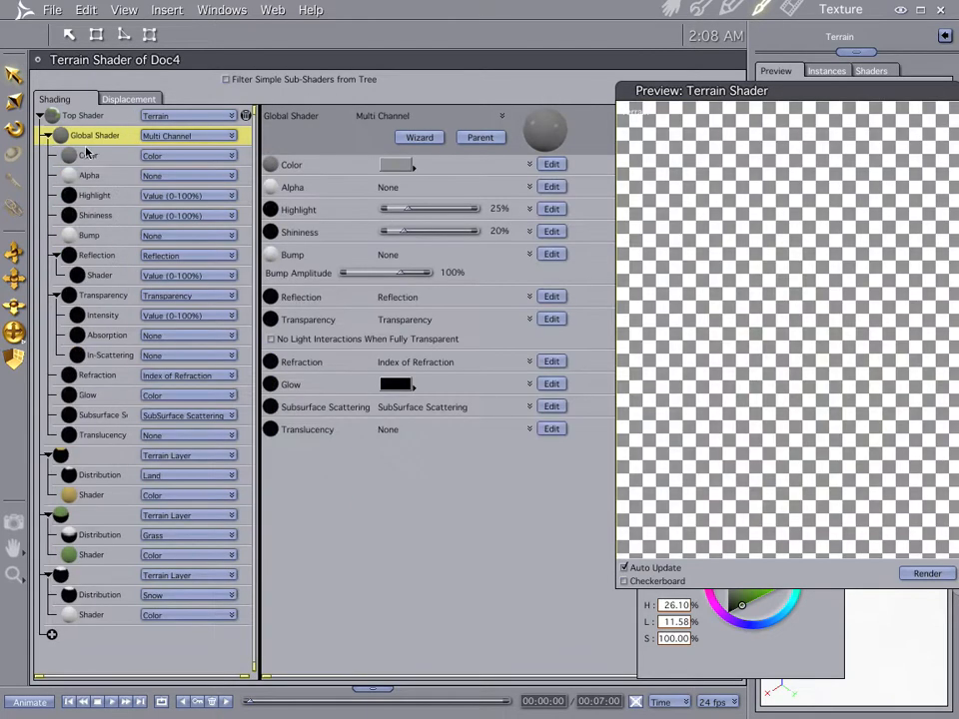
Set both the Highlight and Shininess channels of the Global Shader to None.
left_click(113, 198)
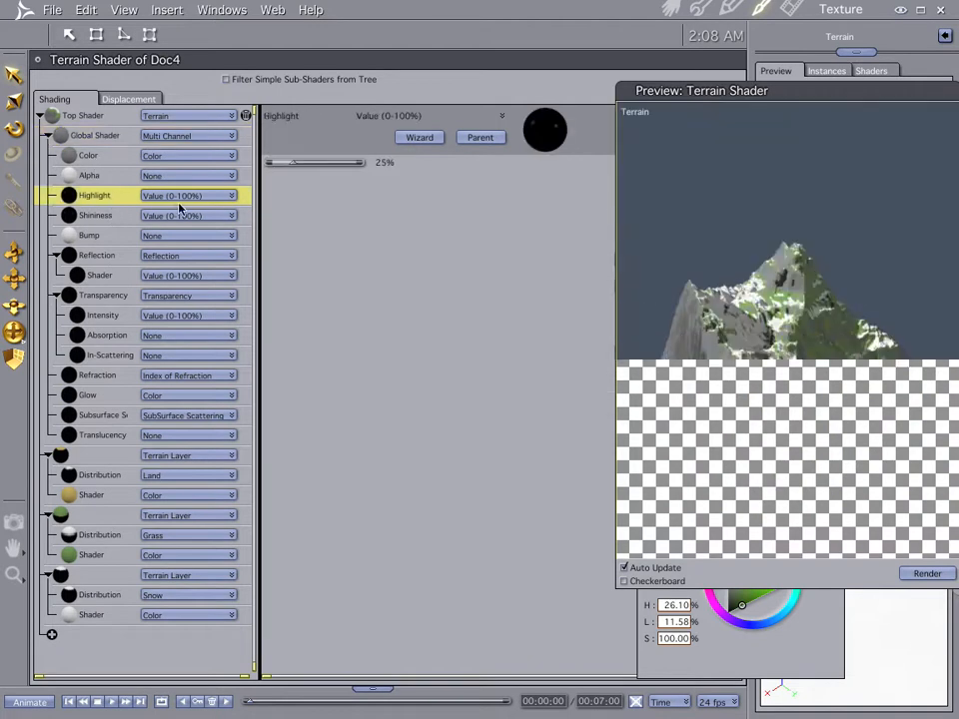
left_click(182, 197)
left_click(184, 212)
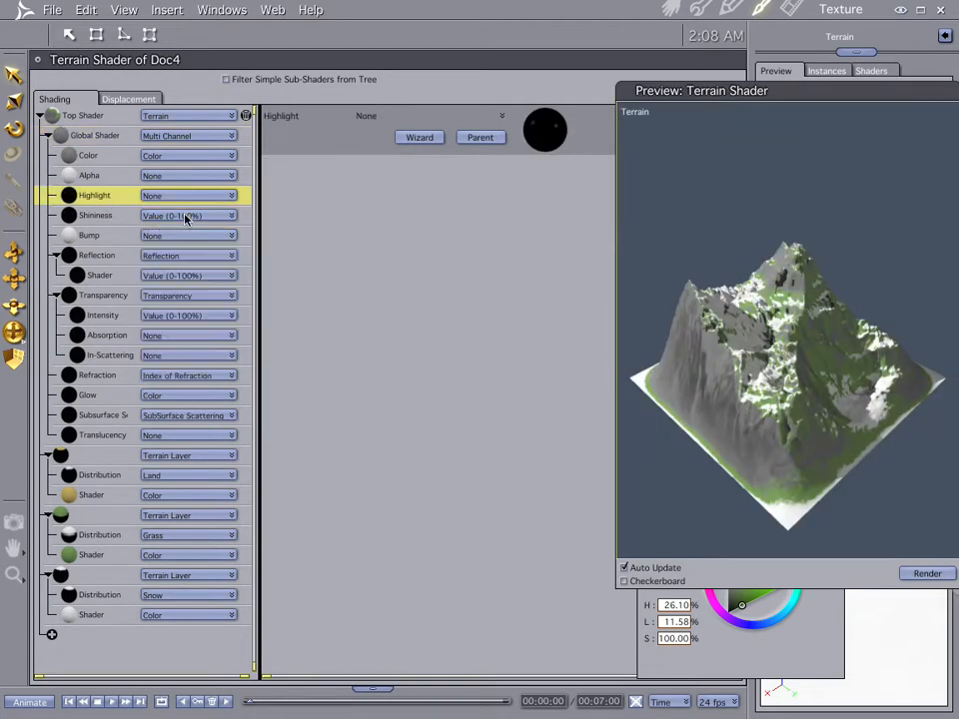
left_click(186, 215)
left_click(160, 230)
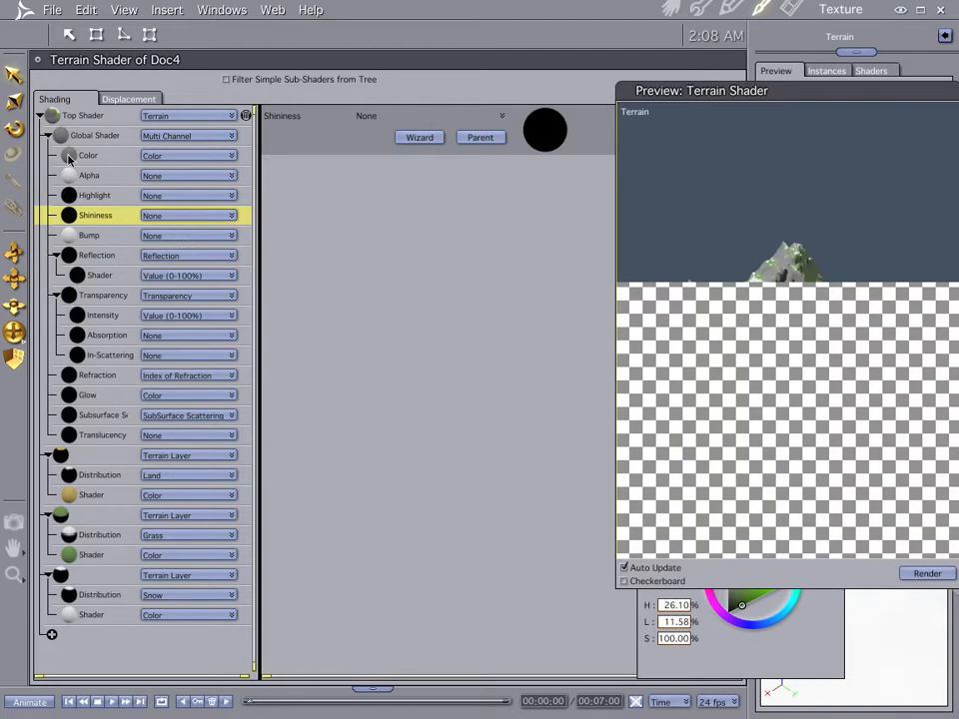
Change the Global Shader's Color channel to a Color Gradient.
left_click(100, 157)
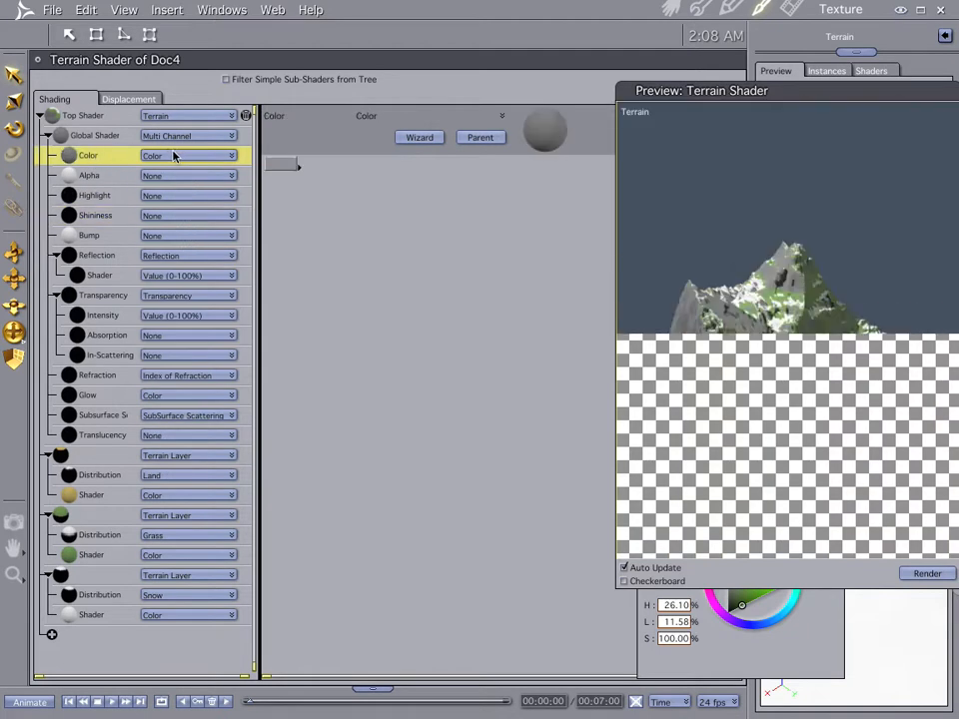
left_click(173, 155)
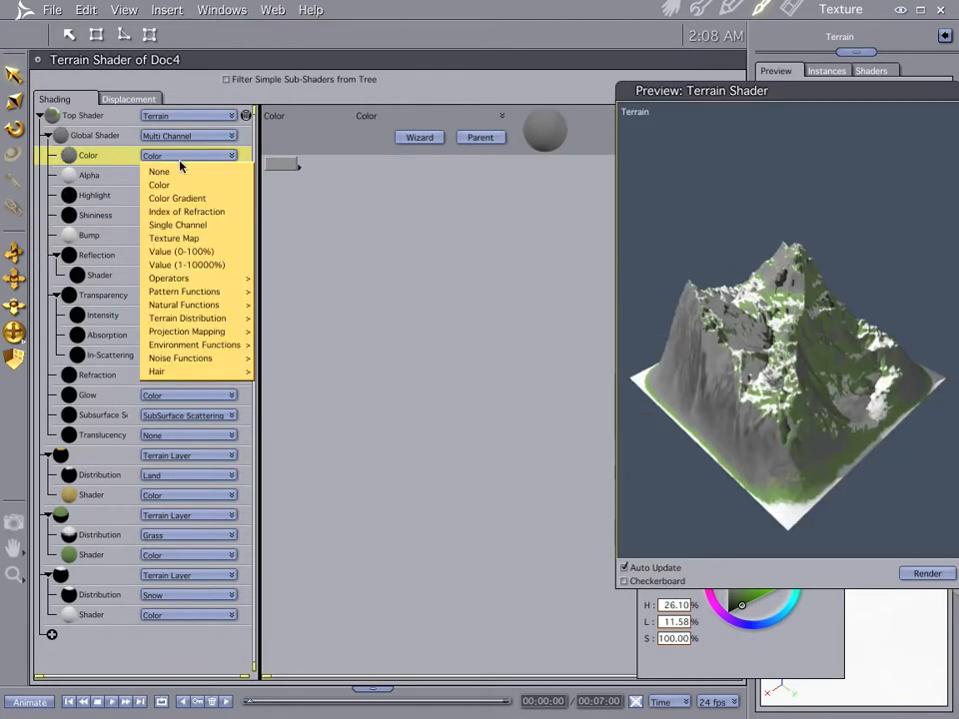
left_click(190, 198)
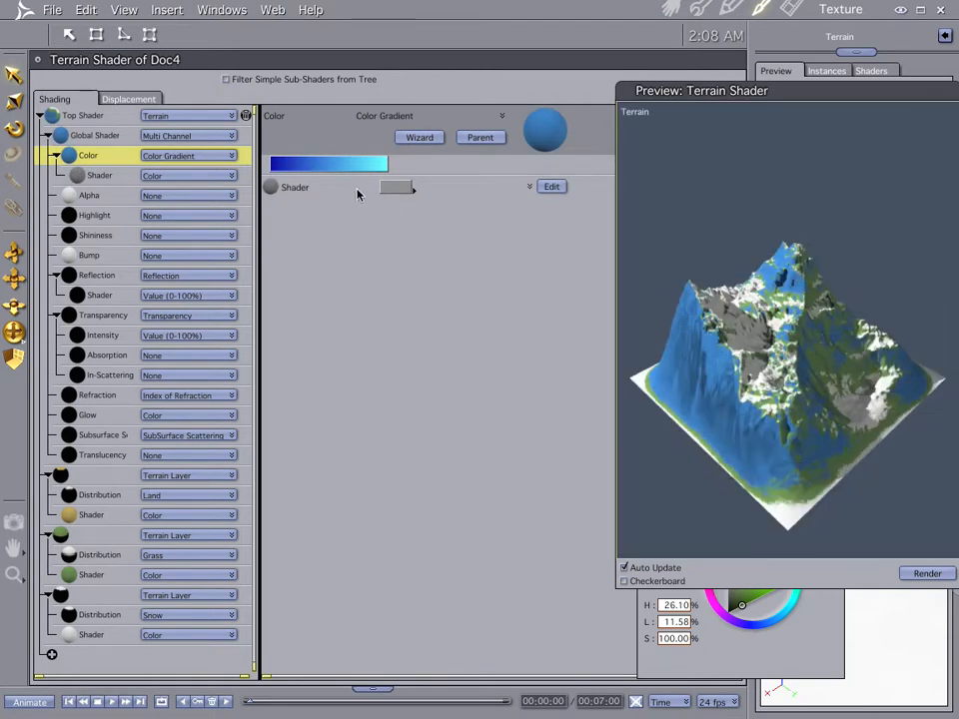
Recolor the Global Shader's gradient from medium gray (32.89% lightness) at the start to dark gray (18.42% lightness) at the end.
left_click(325, 166)
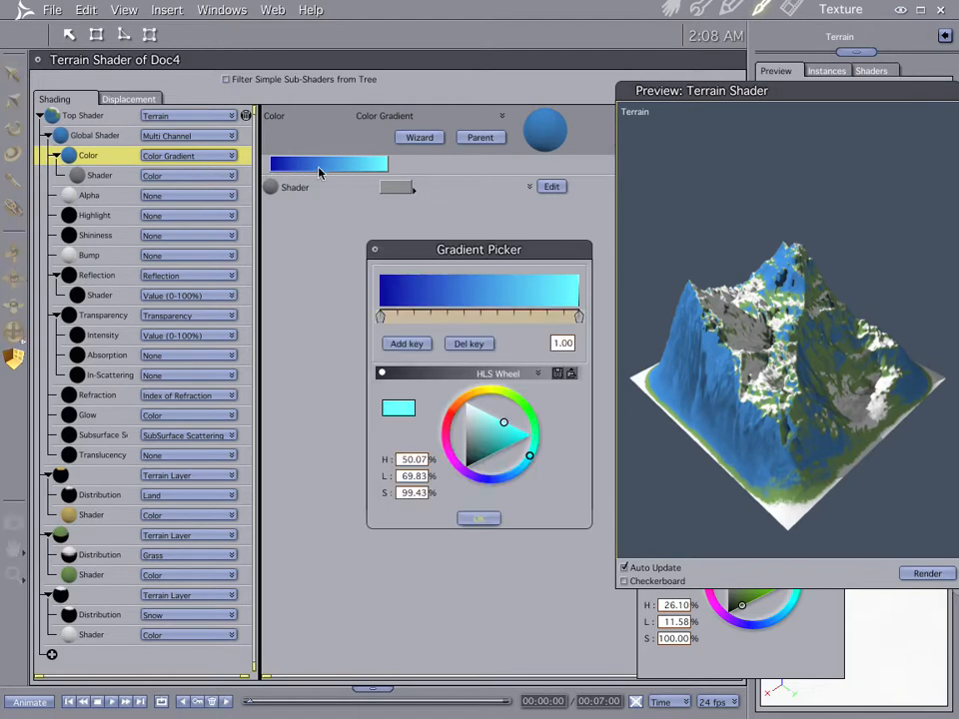
left_click(381, 317)
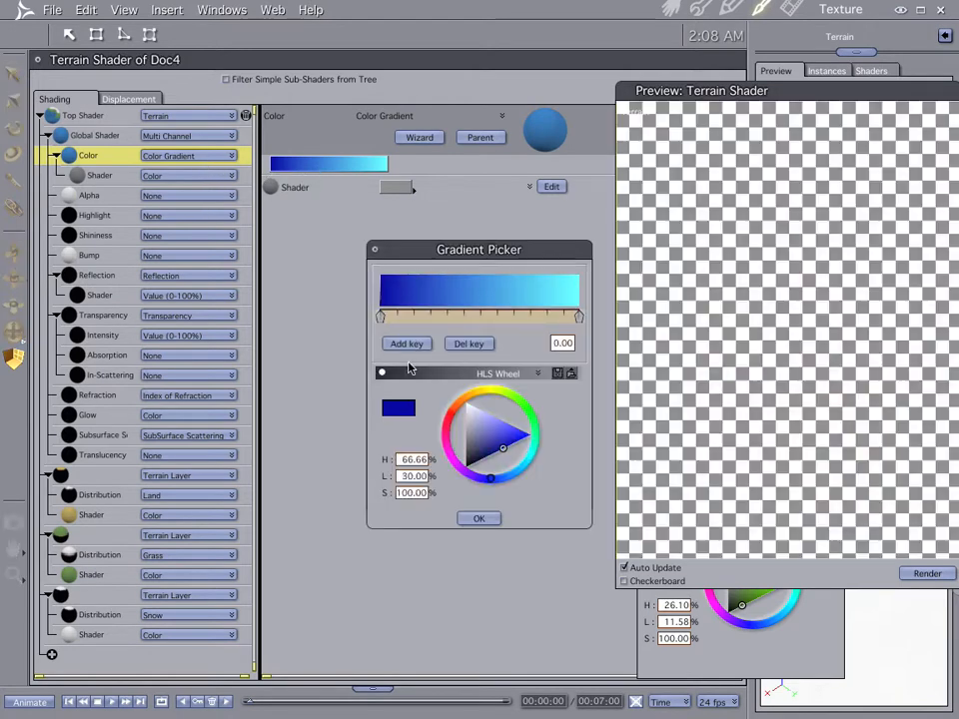
left_click(465, 447)
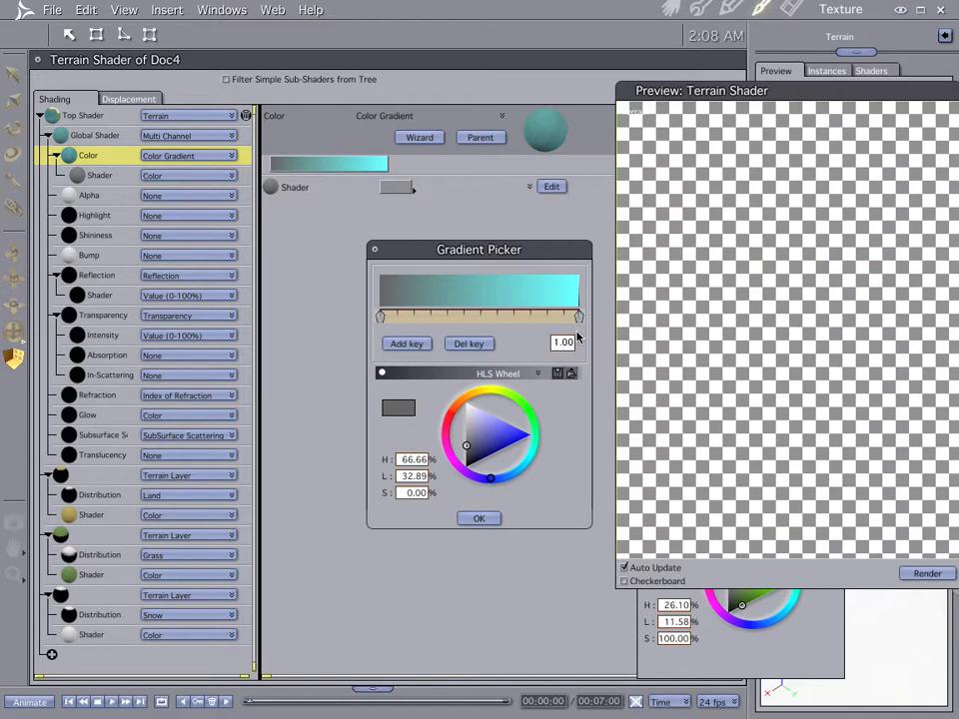
left_click(579, 317)
left_click(466, 457)
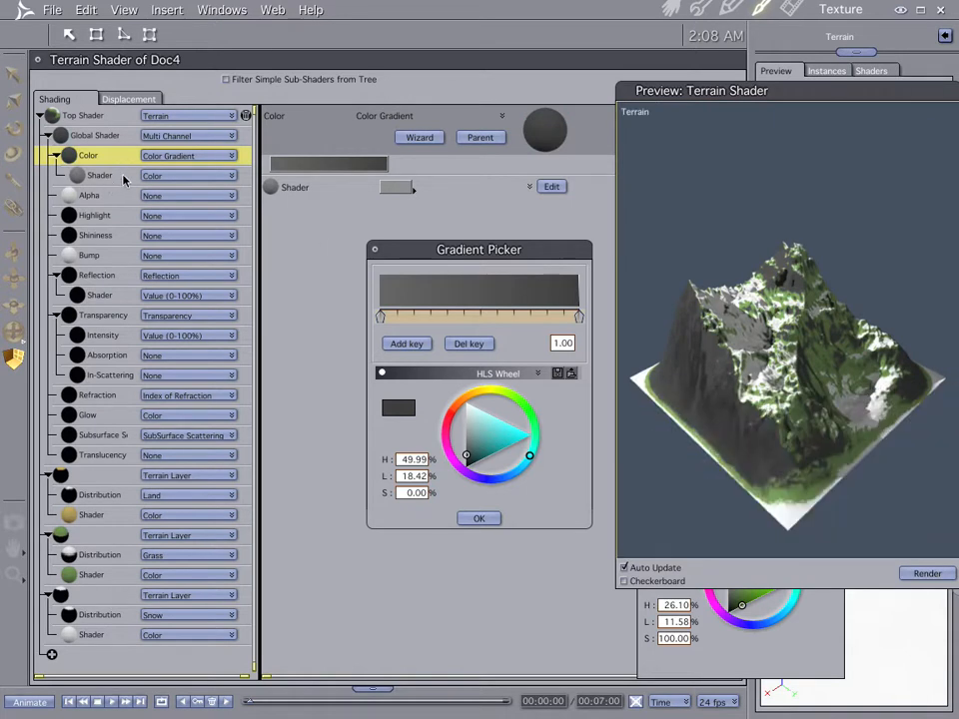
left_click(481, 518)
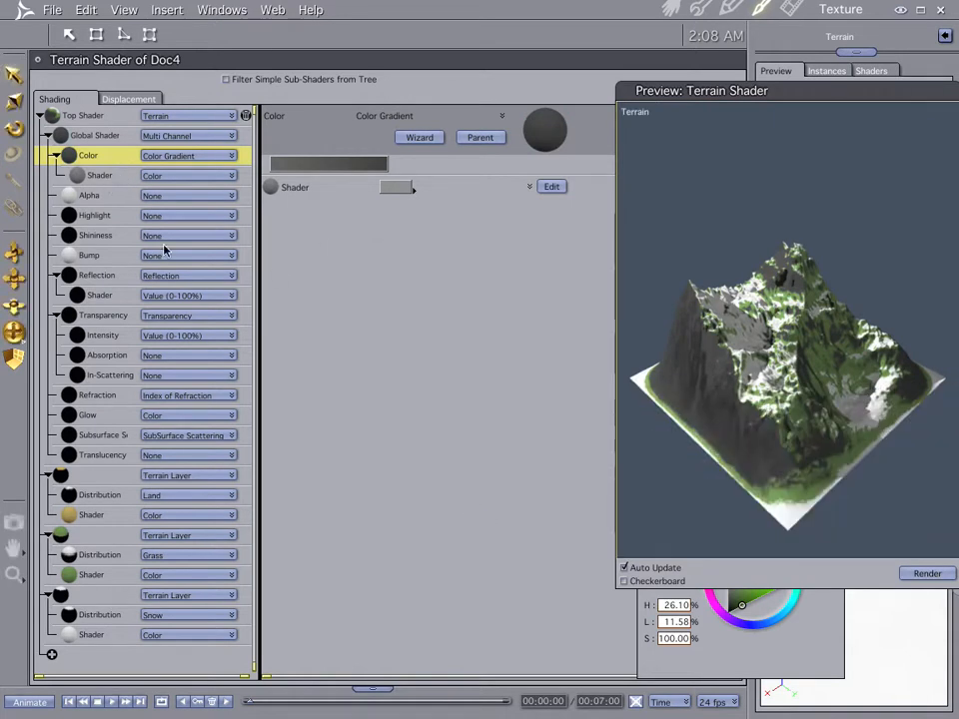
Change the sub-shader of the Global Shader's color gradient to Cellular and give it the angular, cracked cell shape.
left_click(119, 178)
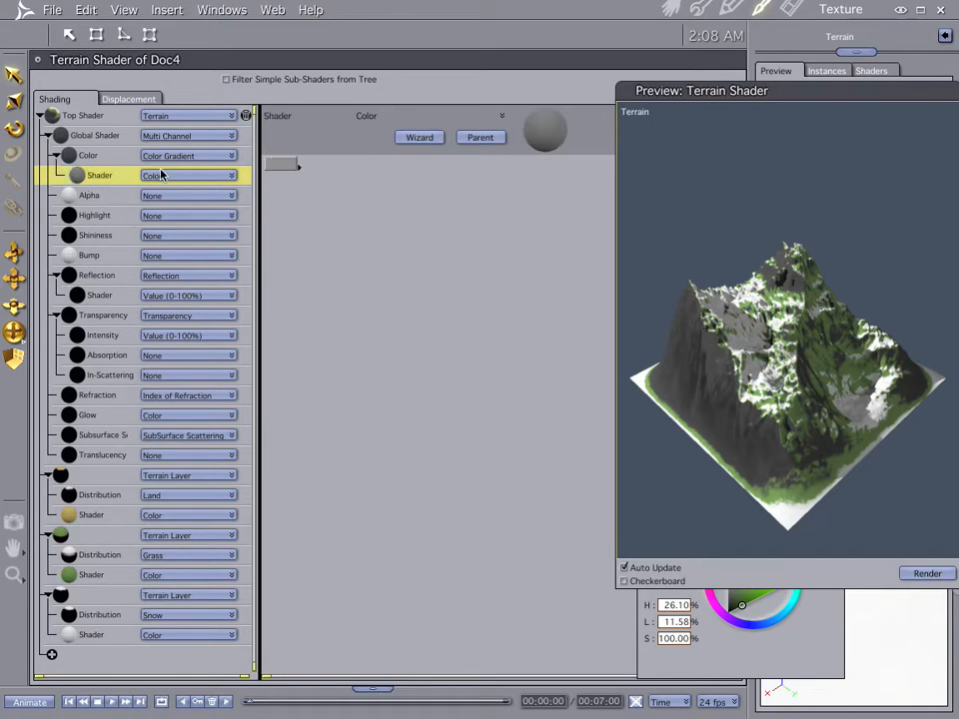
left_click(165, 177)
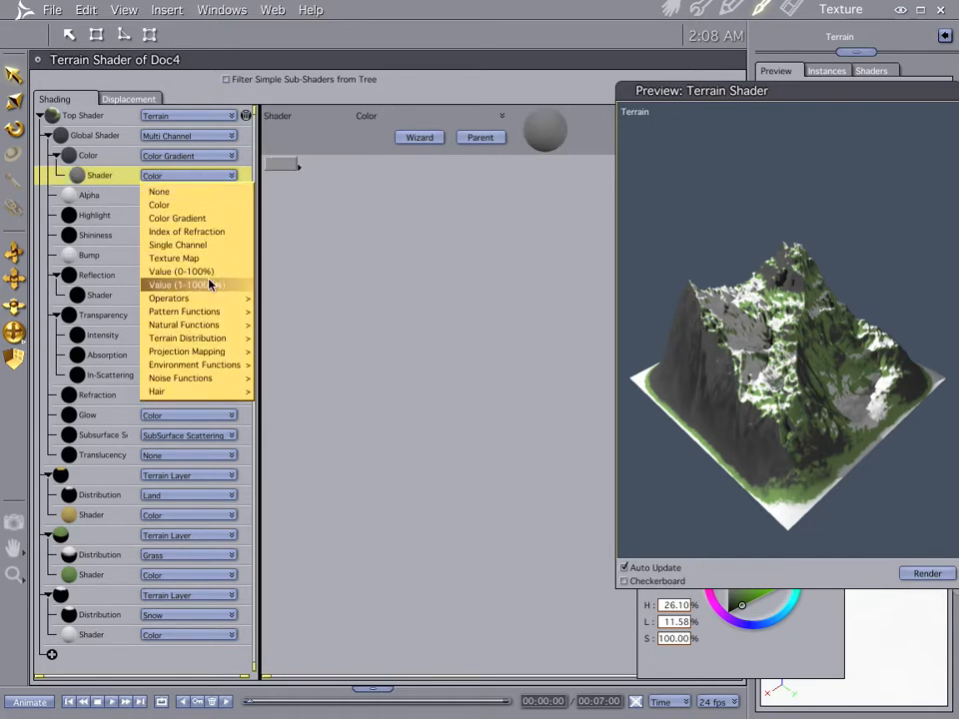
mouse_move(210, 293)
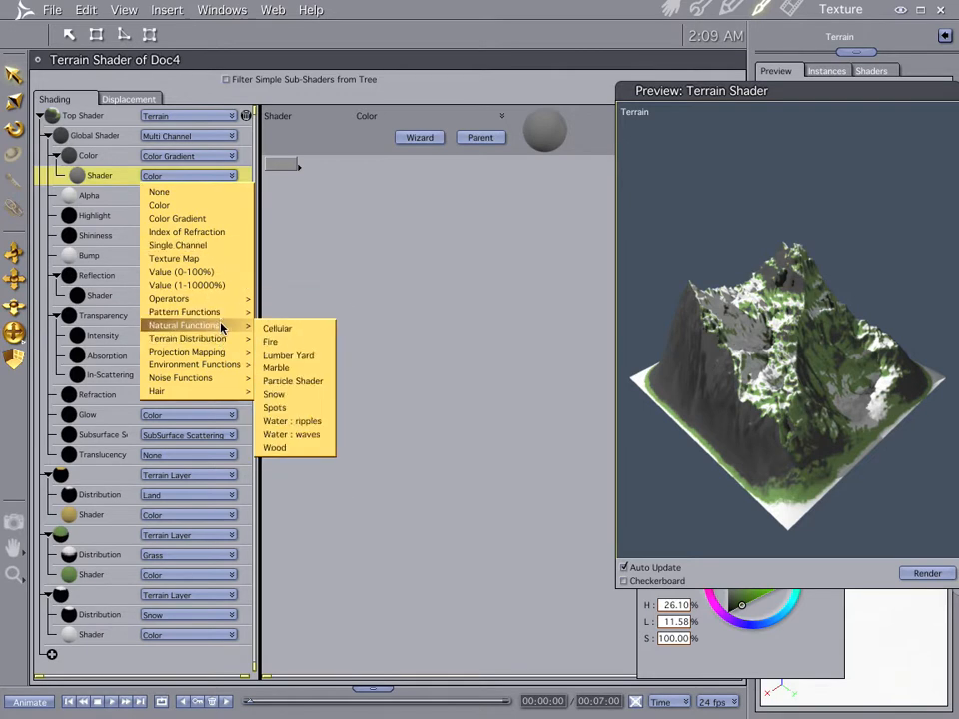
left_click(267, 329)
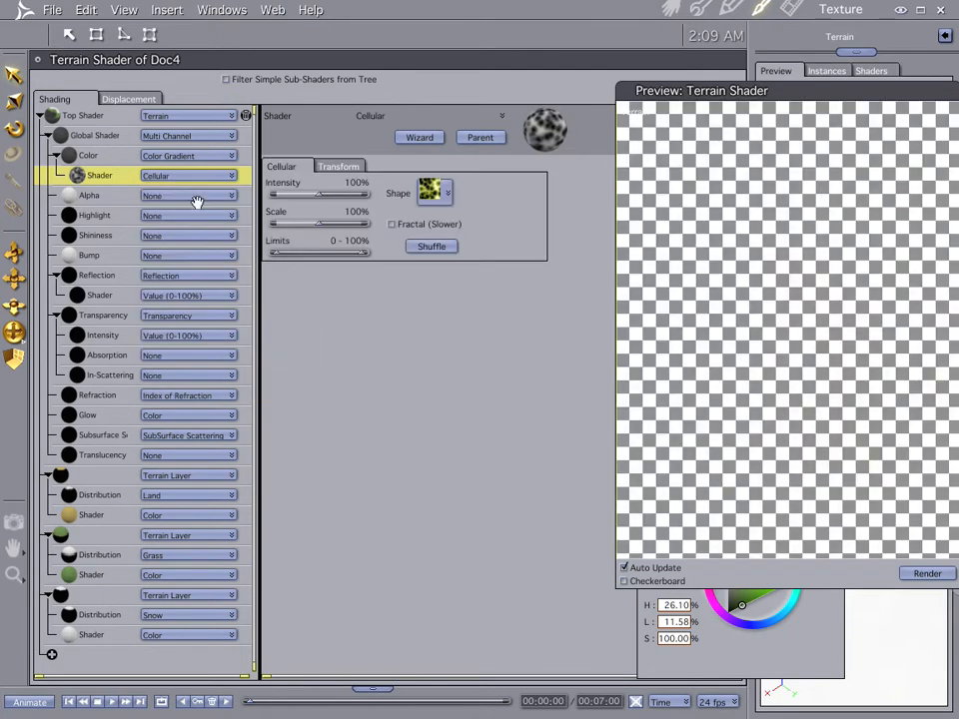
left_click(434, 196)
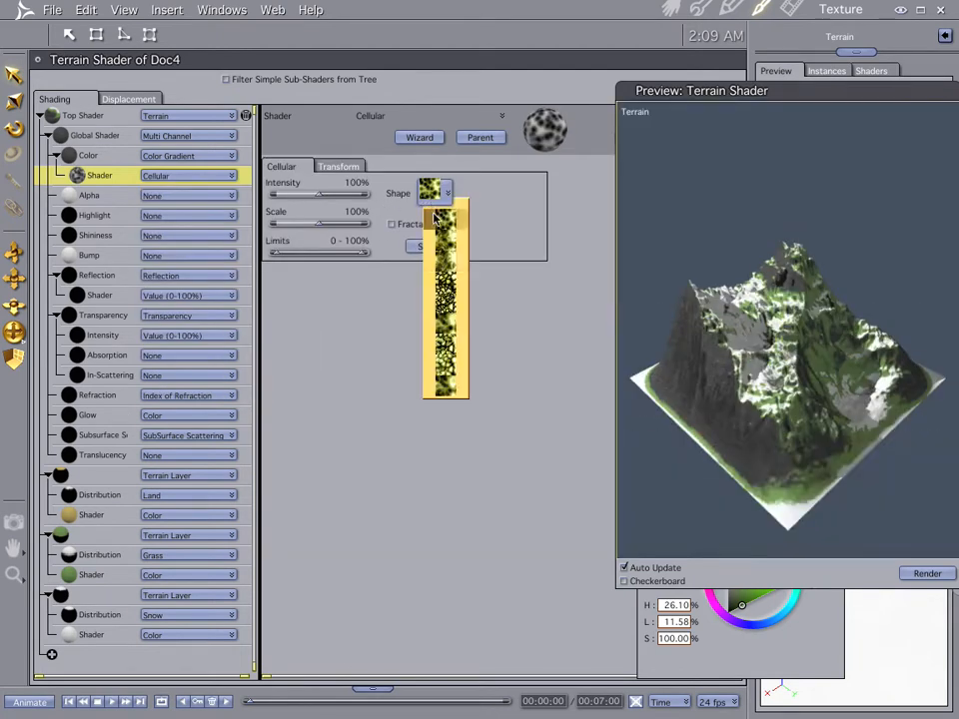
left_click(445, 352)
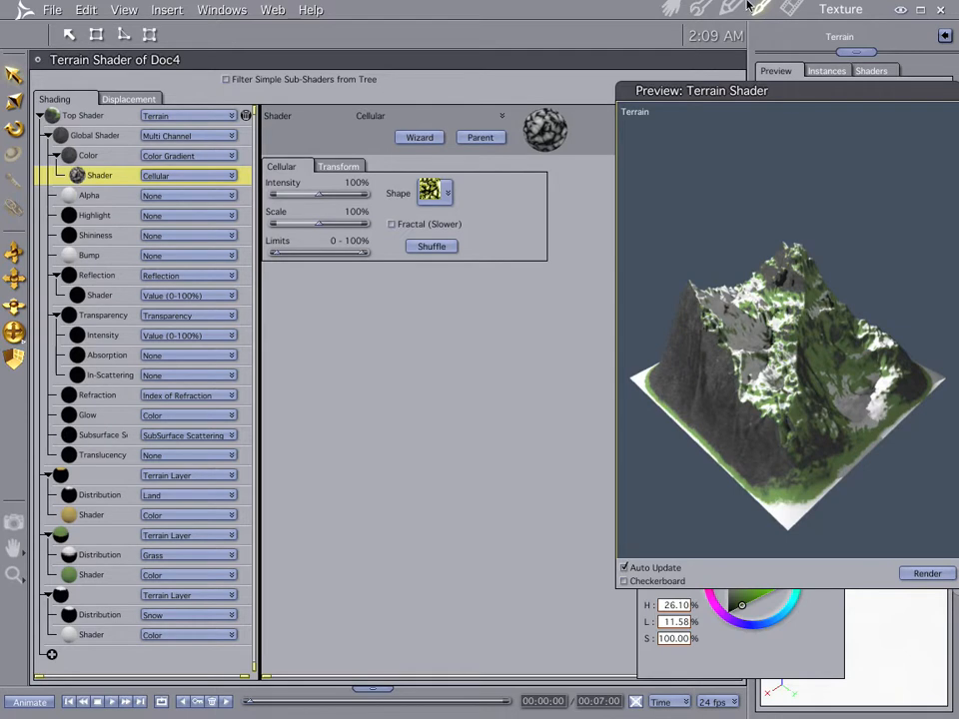
Render the scene to check the cellular pattern on the mountain's rock.
left_click(671, 8)
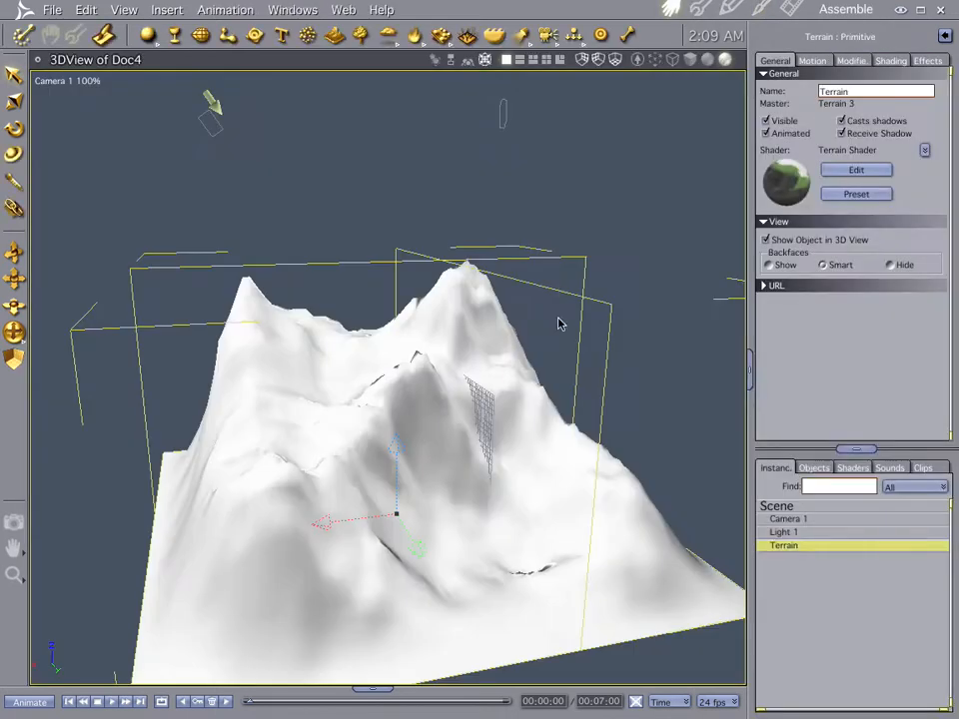
key("ctrl+r")
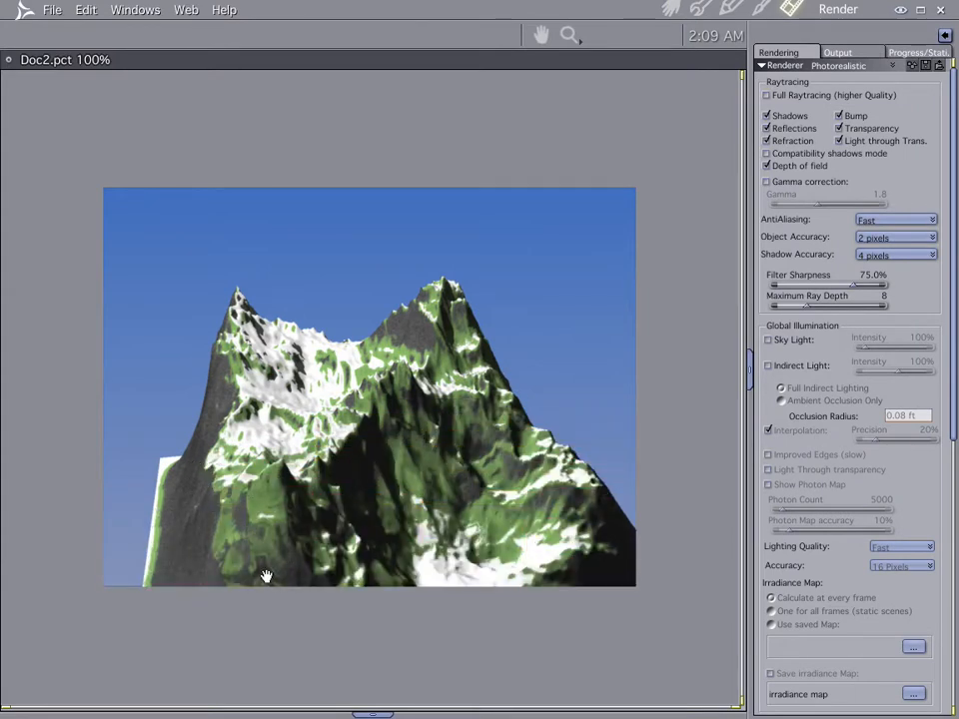
left_click(670, 9)
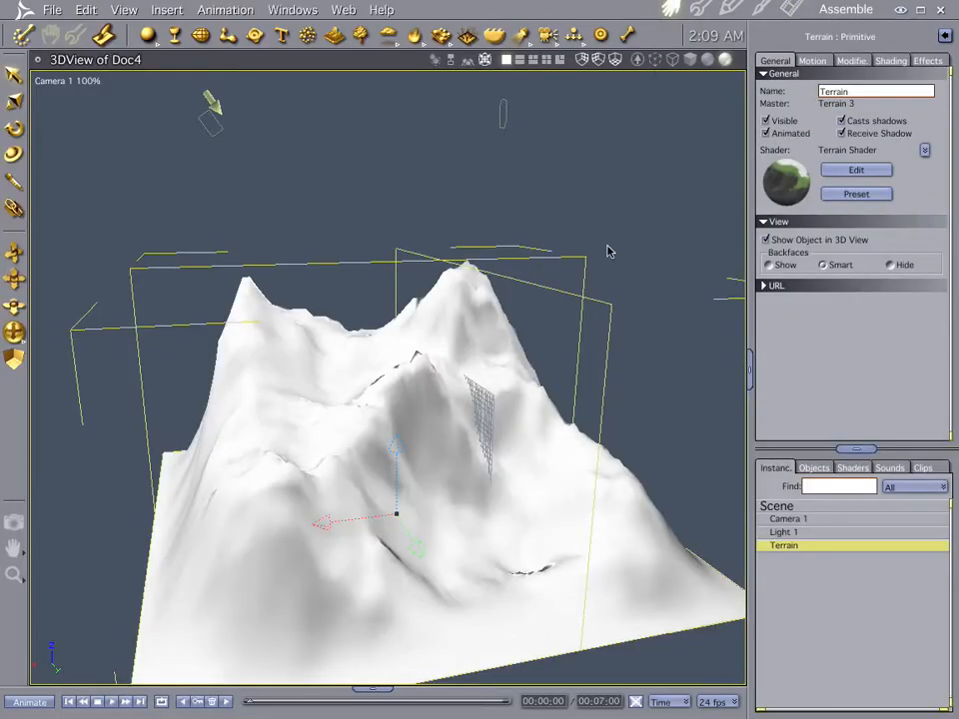
Increase the scale of the rock gradient's Cellular shader to 137%.
left_click(864, 172)
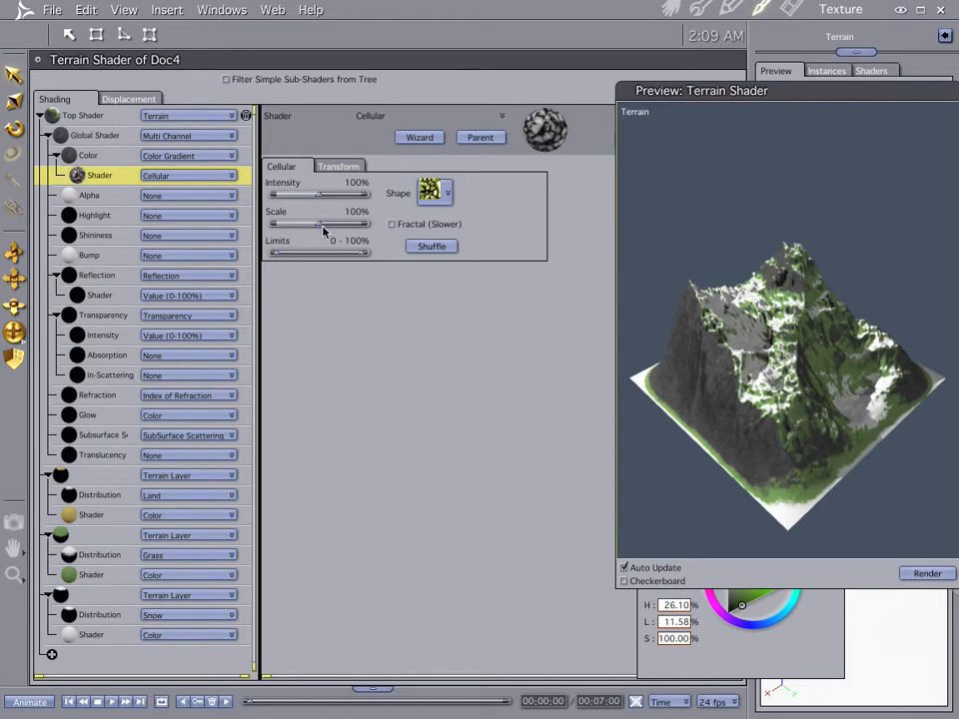
left_click_drag(327, 223, 392, 218)
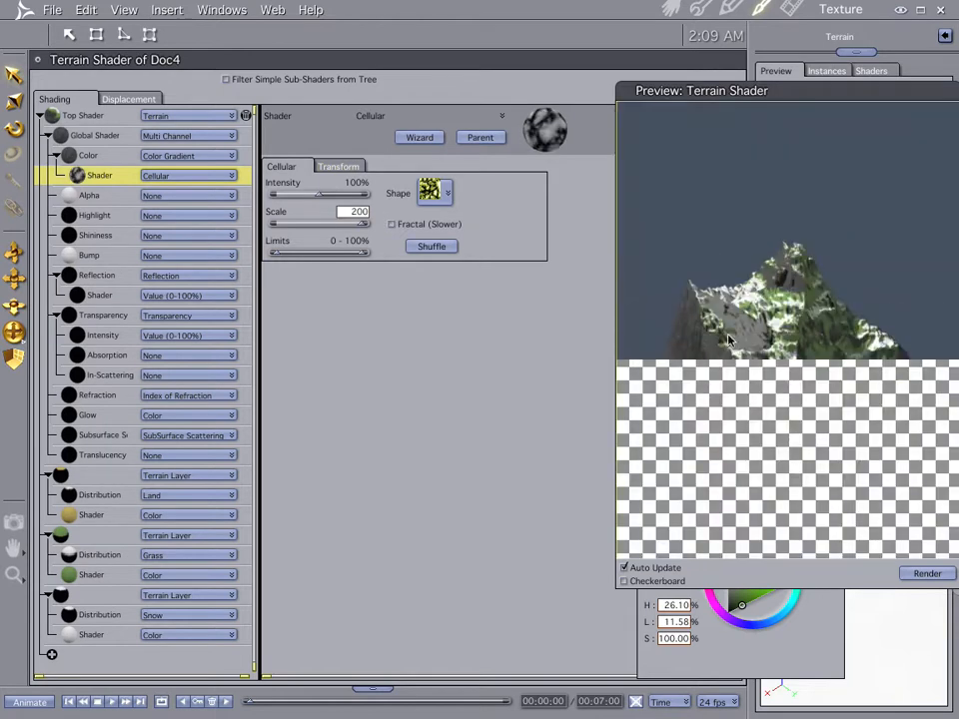
left_click(335, 229)
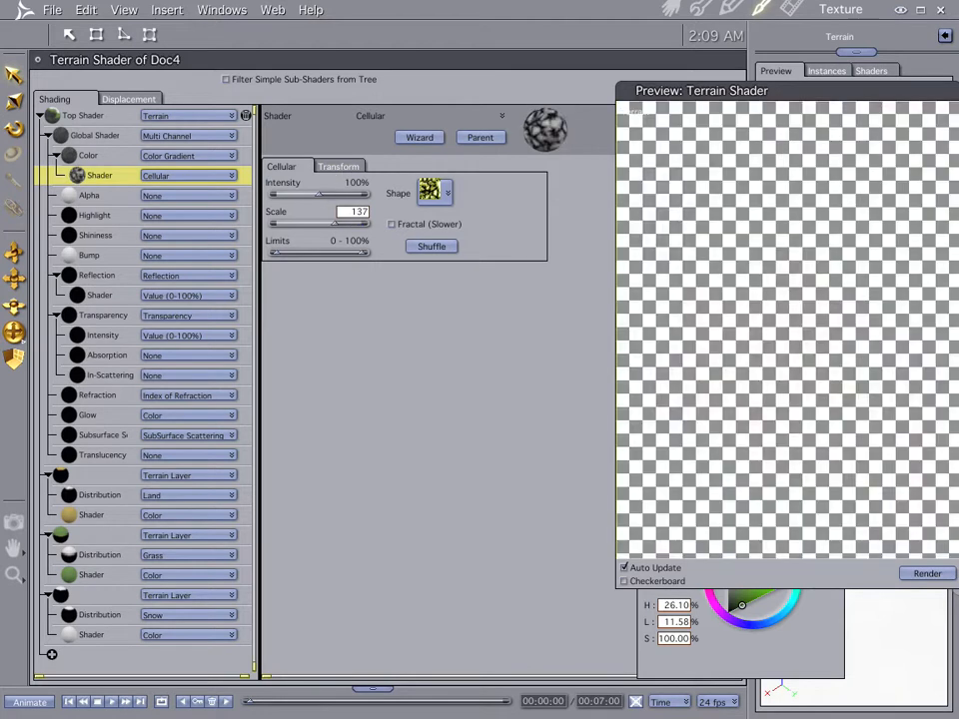
Enable the transform of the Cellular shader and set its overall scaling to 50.
left_click(342, 167)
left_click(267, 180)
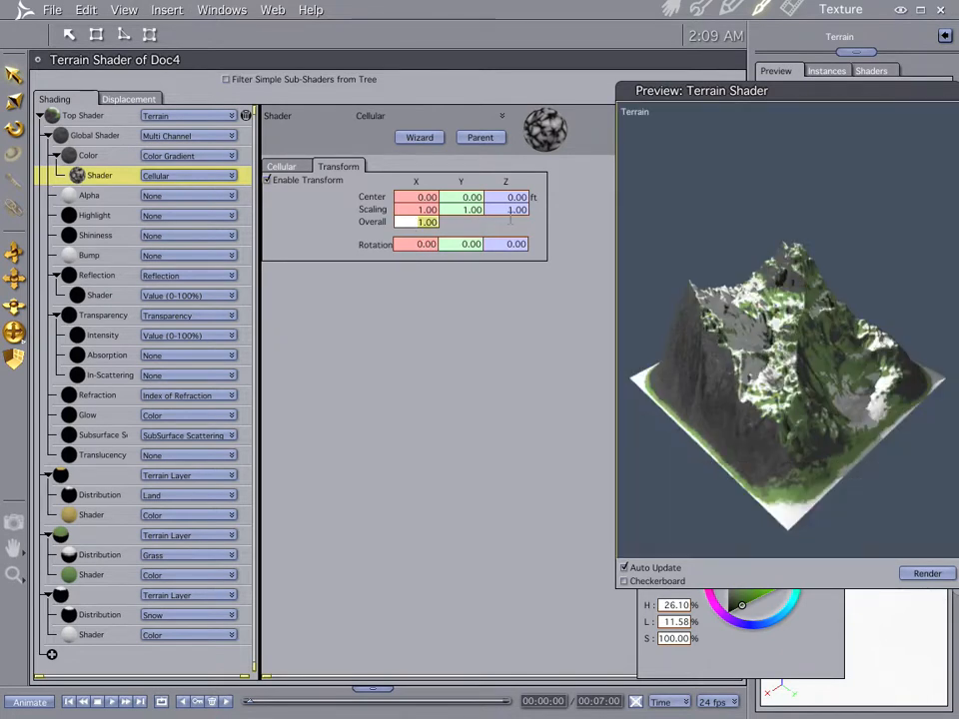
type("5")
key("Return")
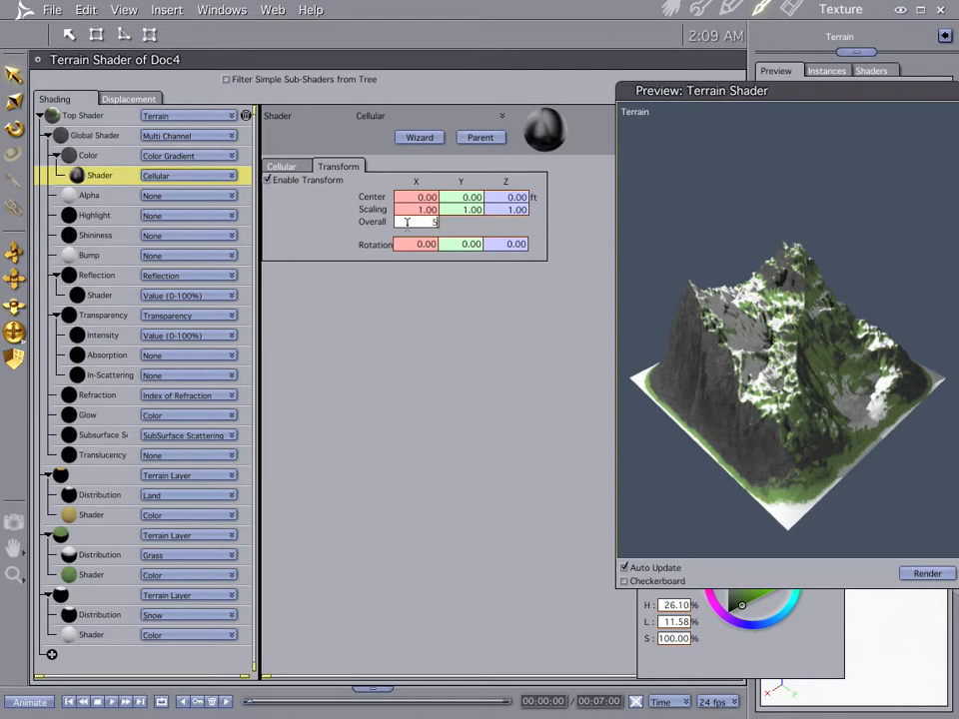
left_click(406, 222)
type("50")
key("Return")
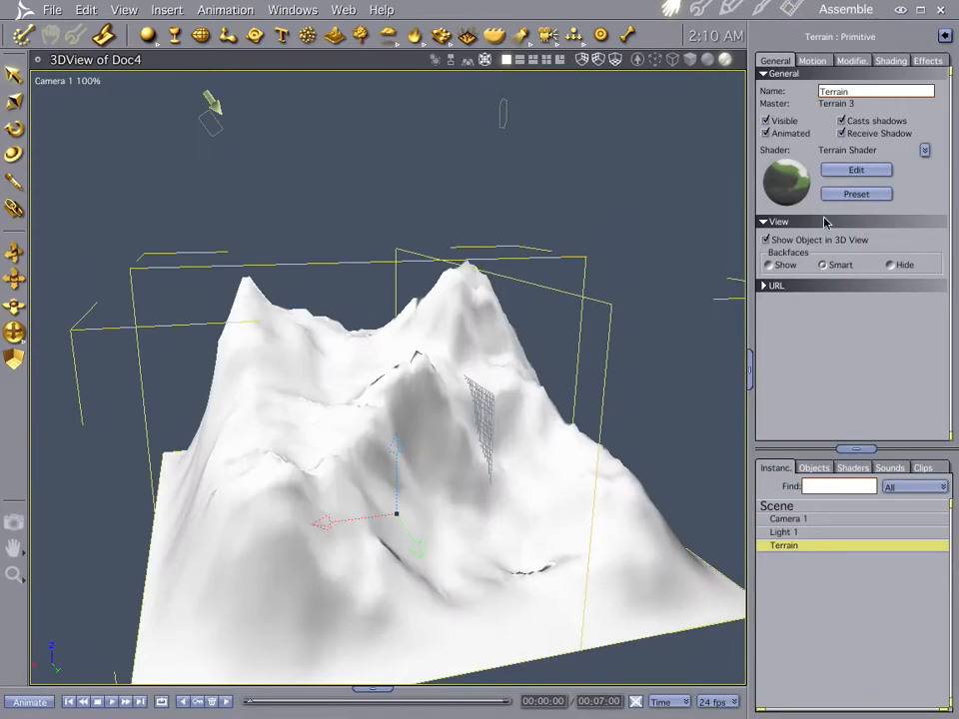
Copy the Cellular shader from the Global Shader's color gradient into its Bump channel and render the scene to check the rock.
left_click(872, 178)
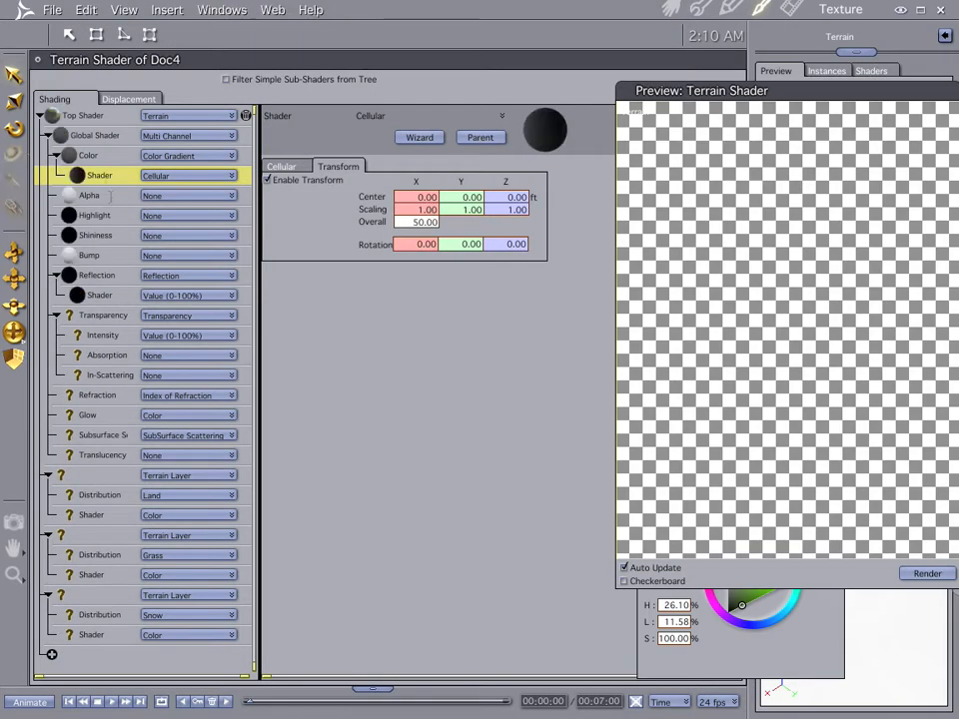
right_click(108, 177)
left_click(124, 196)
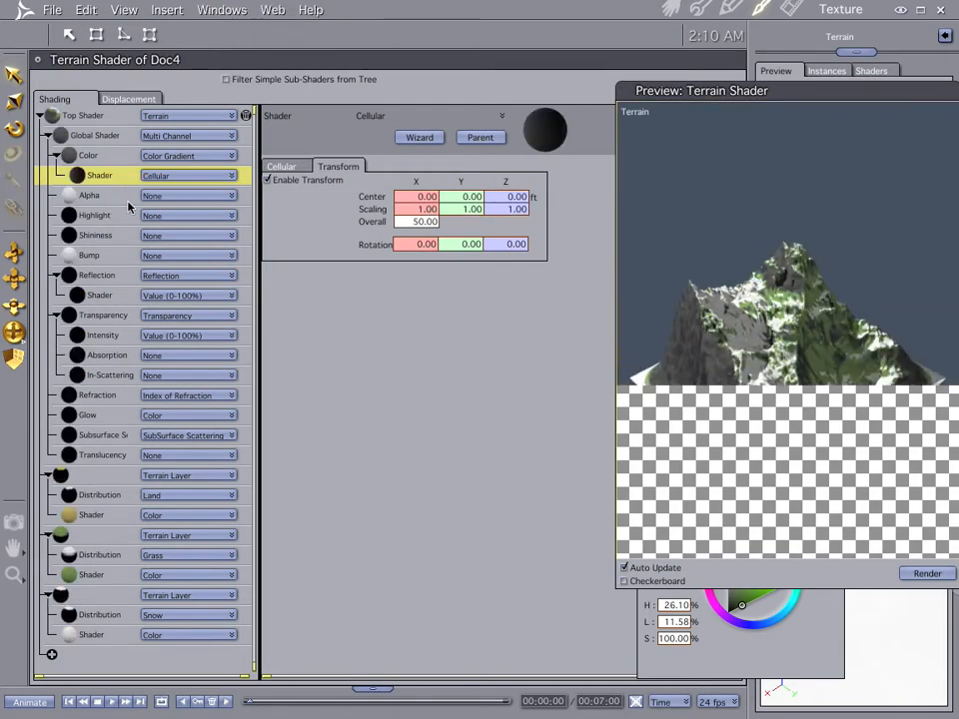
left_click(110, 255)
right_click(111, 254)
left_click(122, 286)
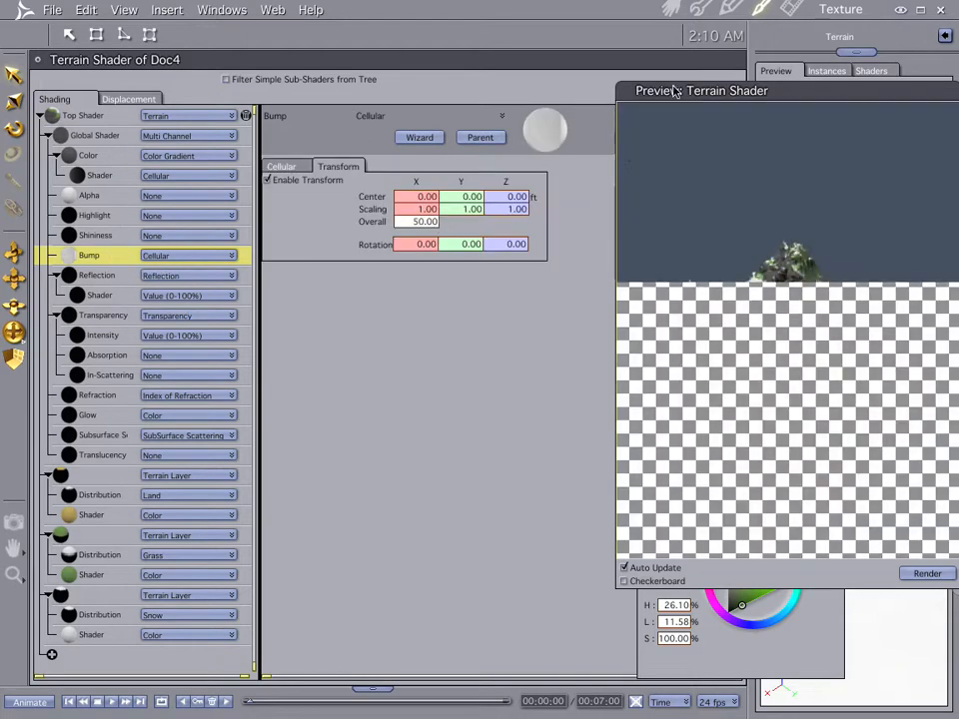
left_click(667, 12)
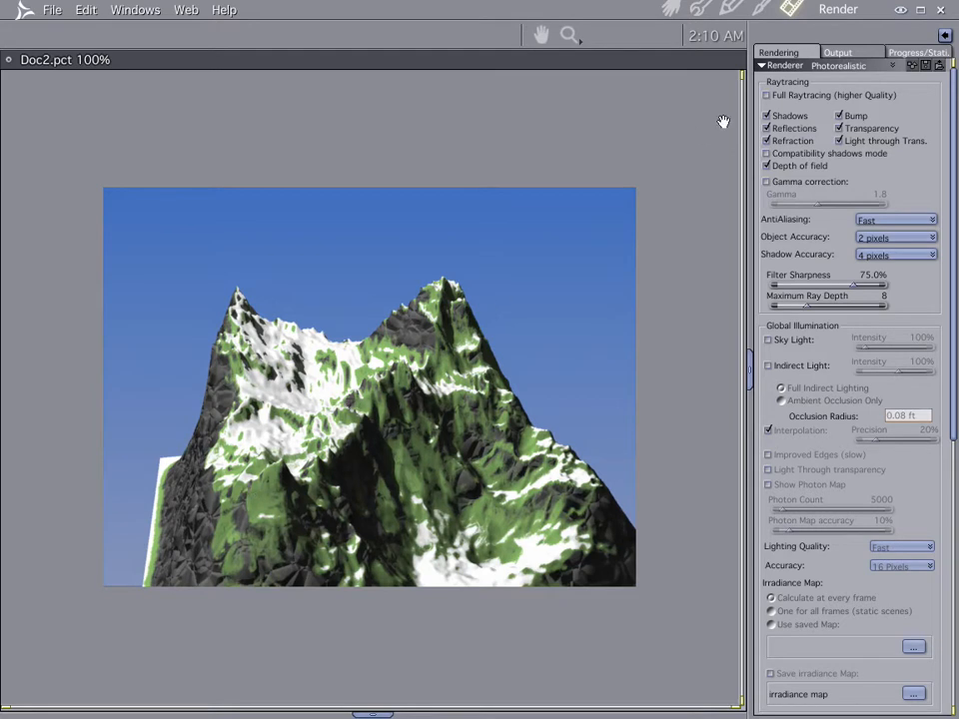
left_click(670, 9)
Change the Grass layer's Shader in the terrain shader from a plain color to Multi Channel.
left_click(855, 171)
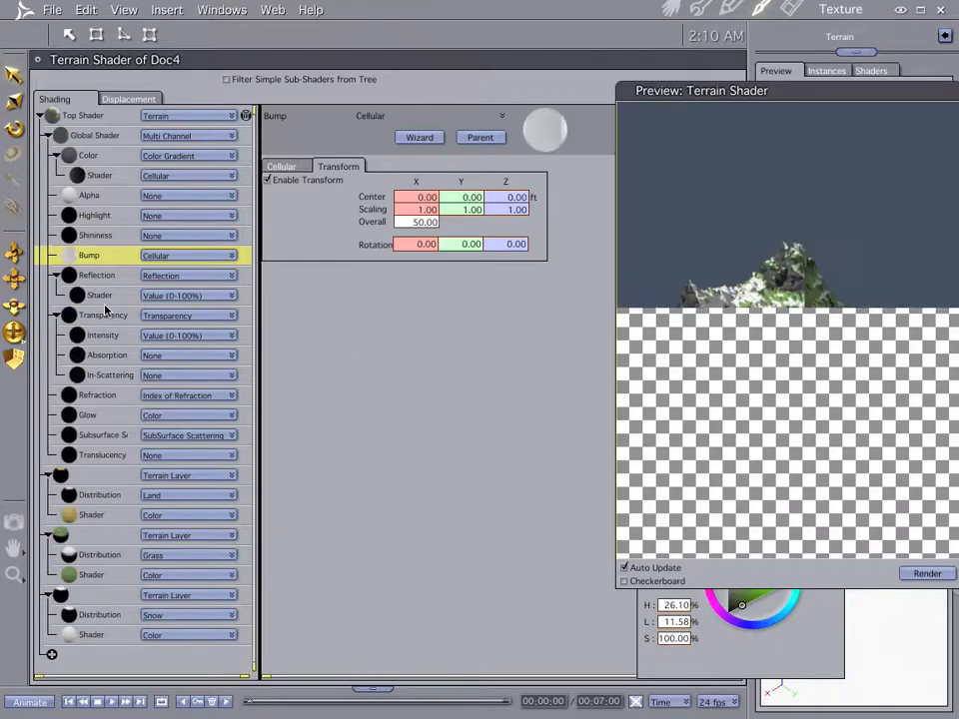
left_click(97, 577)
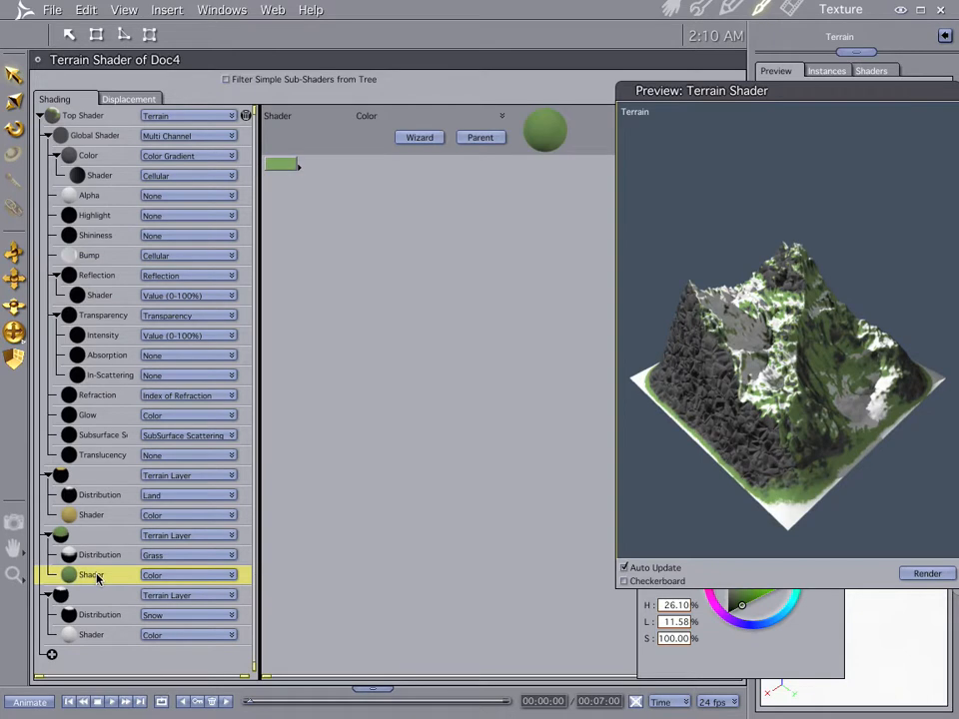
left_click(181, 577)
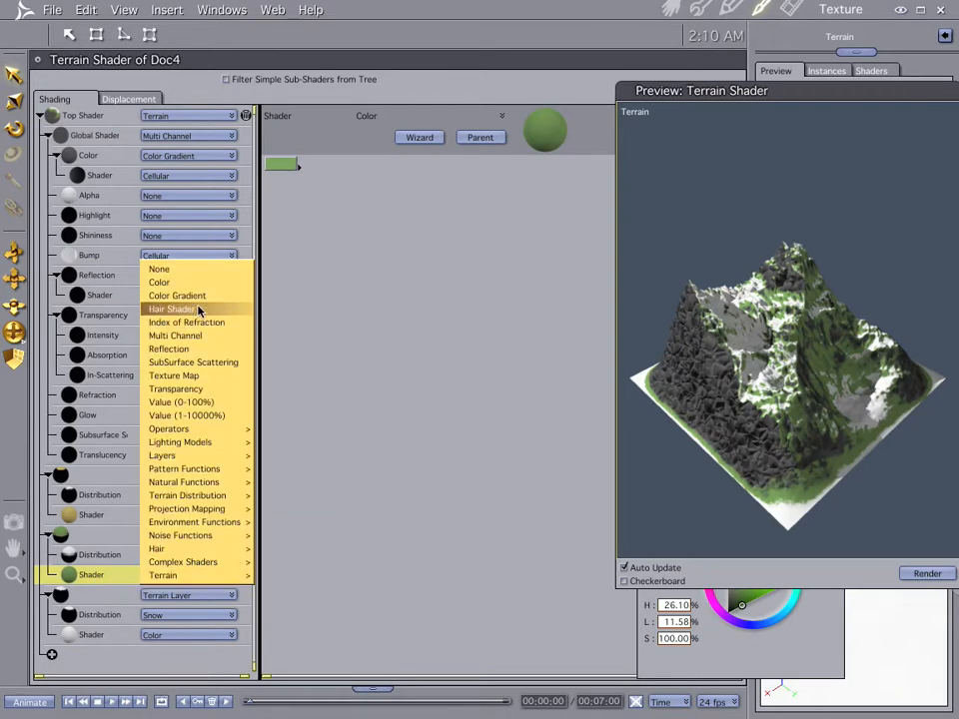
left_click(199, 335)
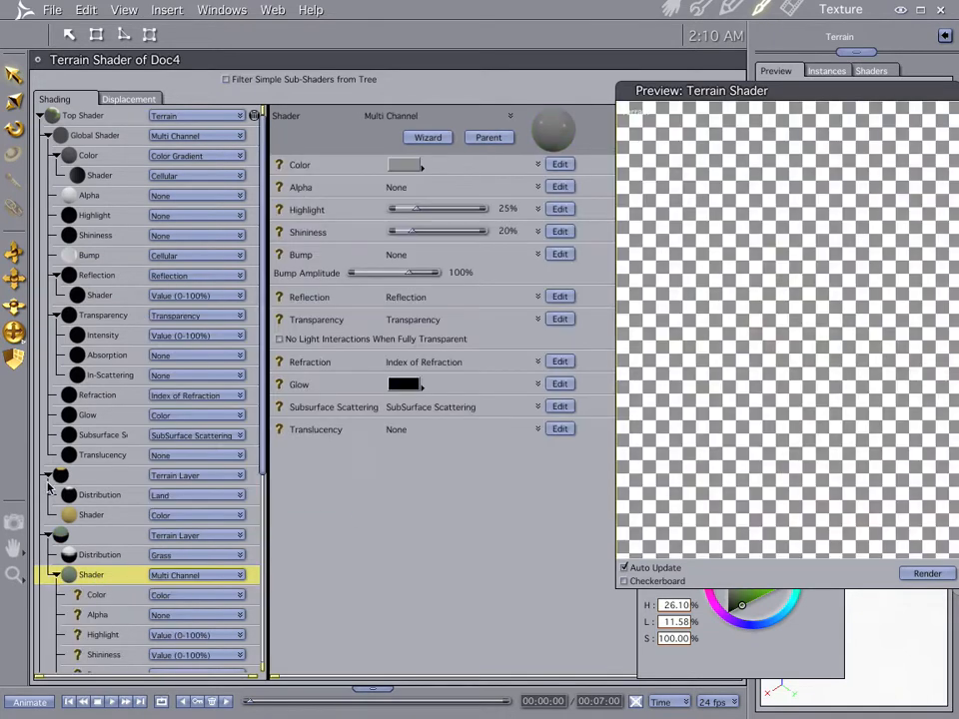
Change the Color channel of the Grass layer's shader to a Color Gradient.
left_click(135, 596)
left_click(184, 596)
mouse_move(199, 595)
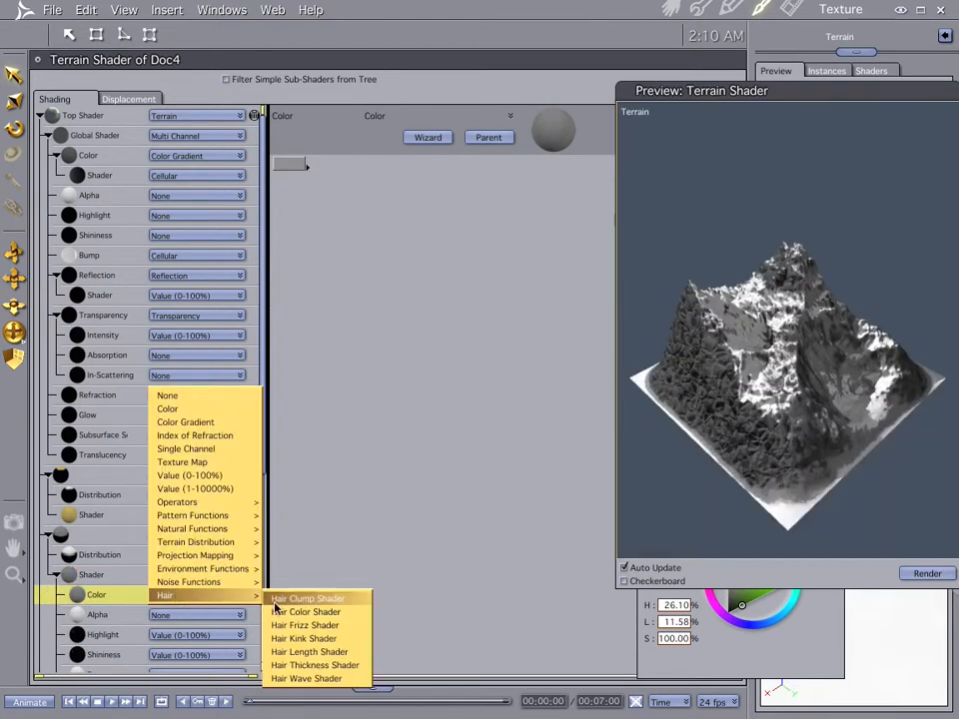
left_click(218, 423)
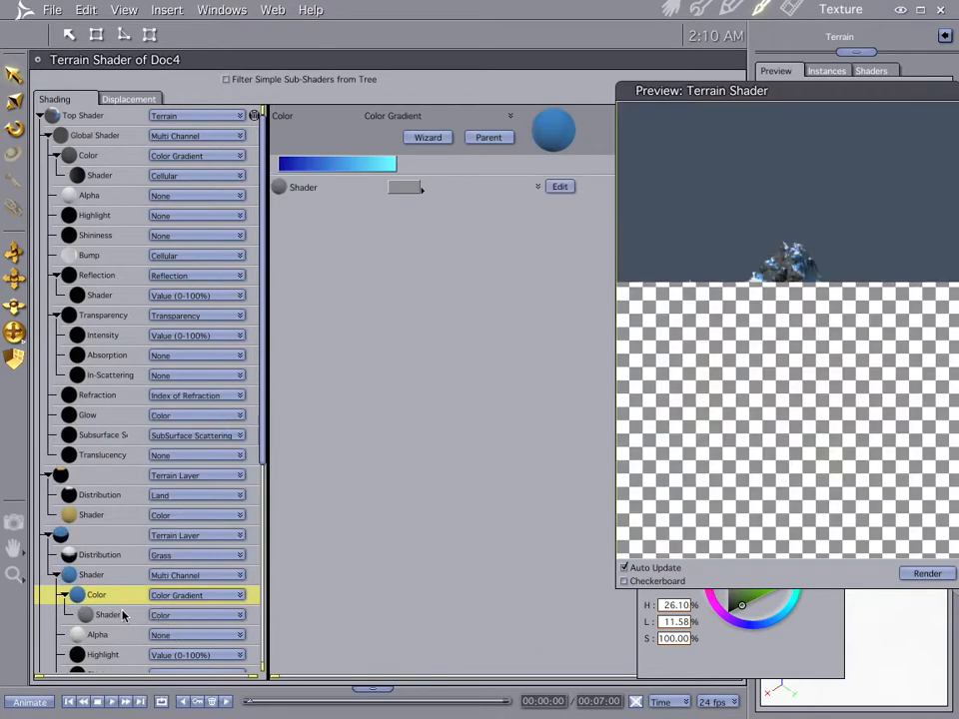
Recolor the grass gradient from black at the start to dark green (H 33.62%, L 21.05%, S 84.38%) at the end.
left_click(320, 165)
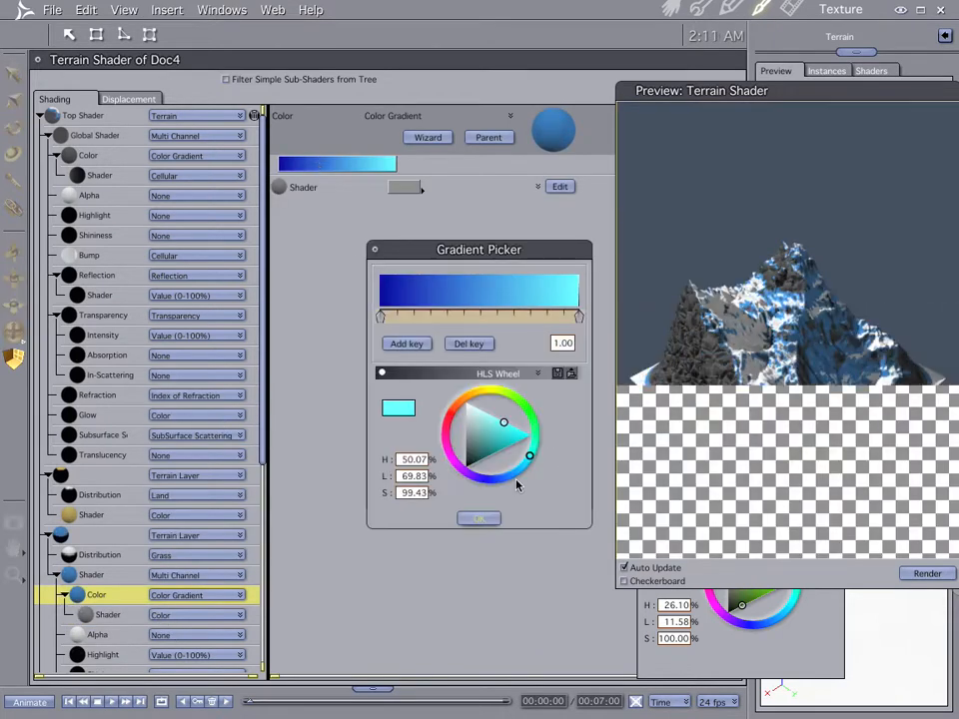
left_click_drag(529, 455, 530, 412)
left_click_drag(488, 460, 488, 454)
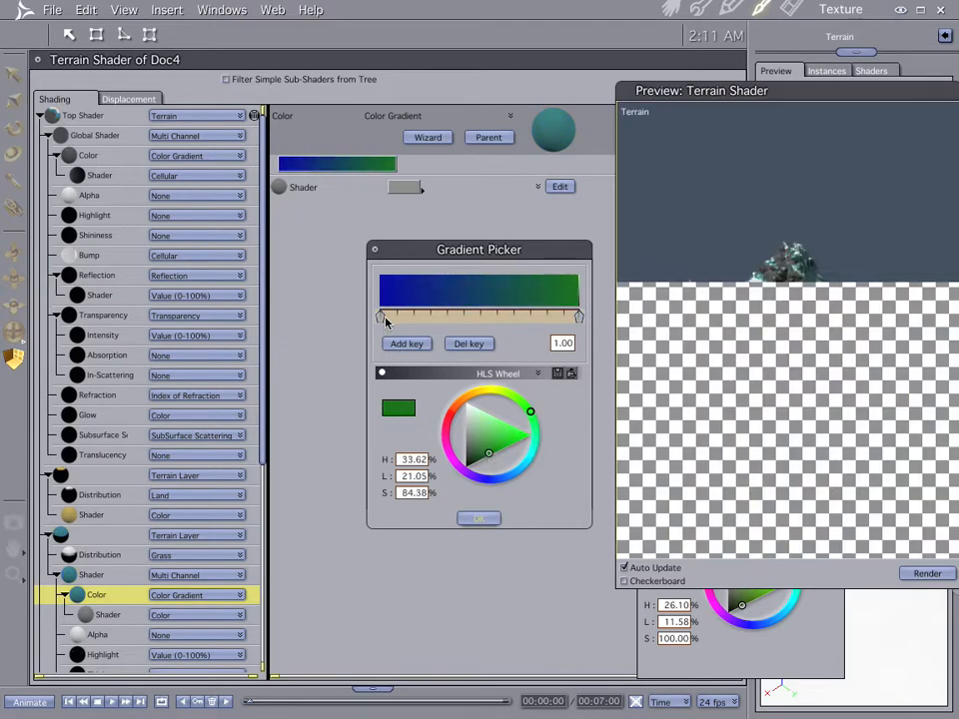
left_click(381, 317)
left_click(523, 401)
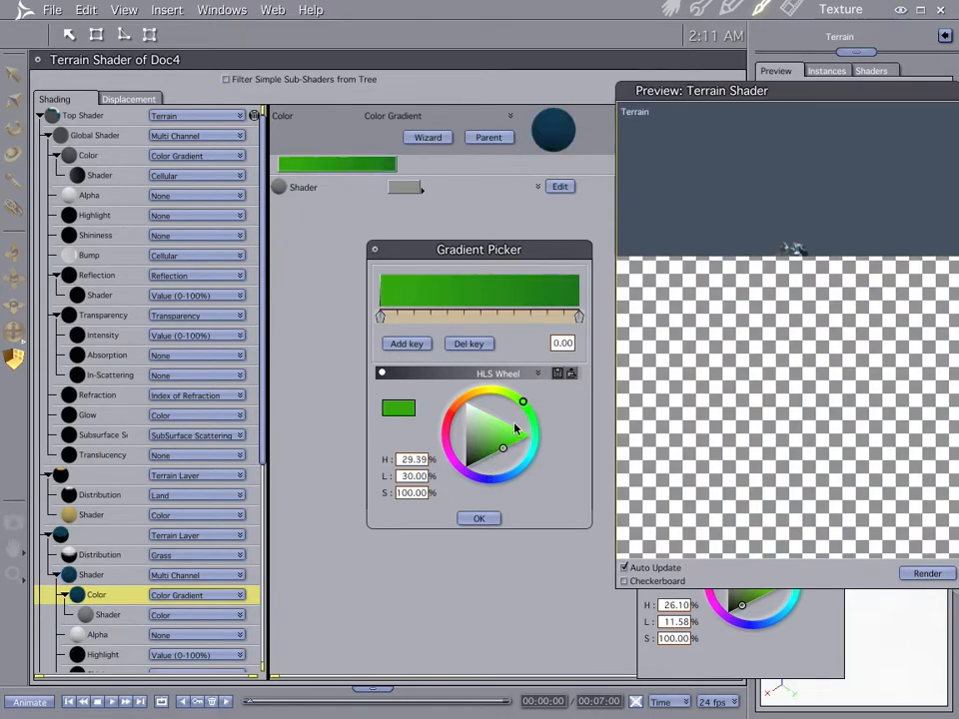
left_click(479, 462)
left_click_drag(480, 463, 465, 467)
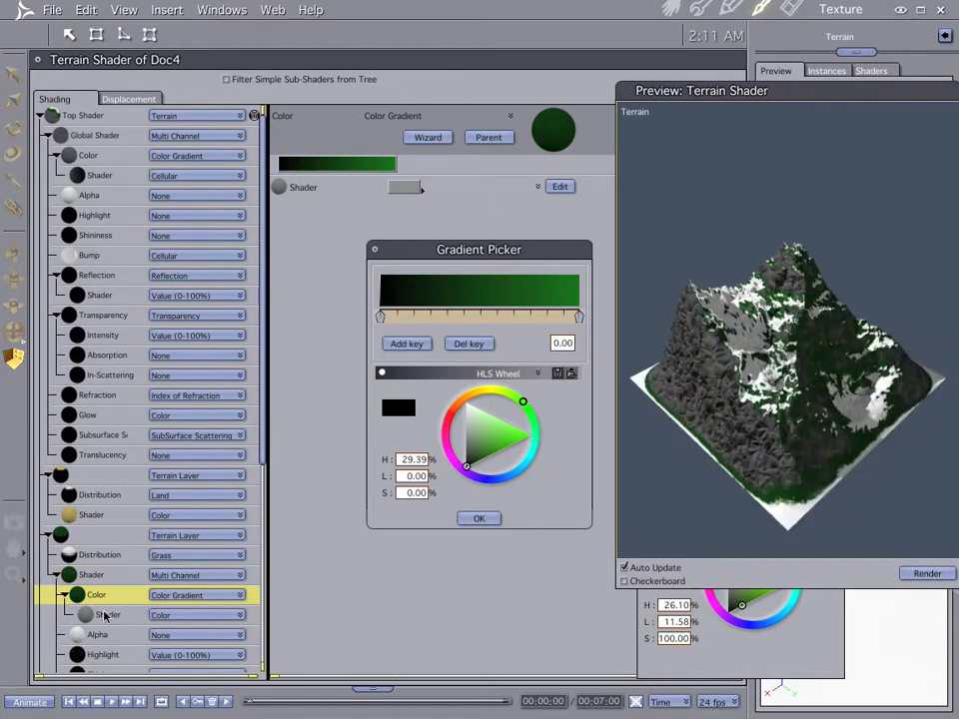
left_click(480, 518)
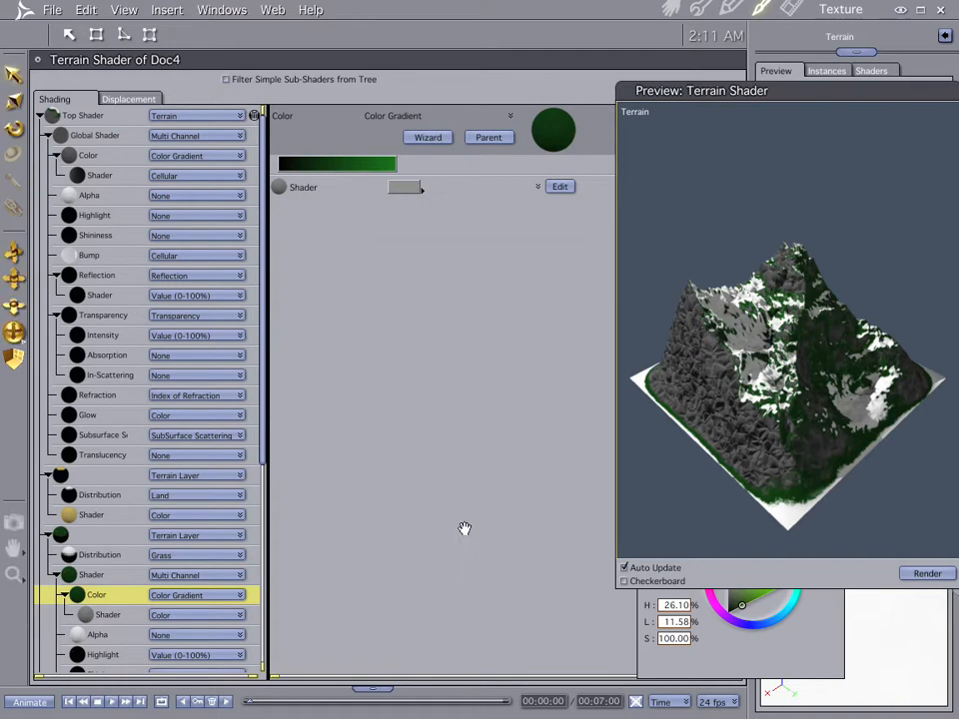
Change the sub-shader of the grass layer's color gradient to the Cellular natural function.
left_click(131, 616)
left_click(167, 615)
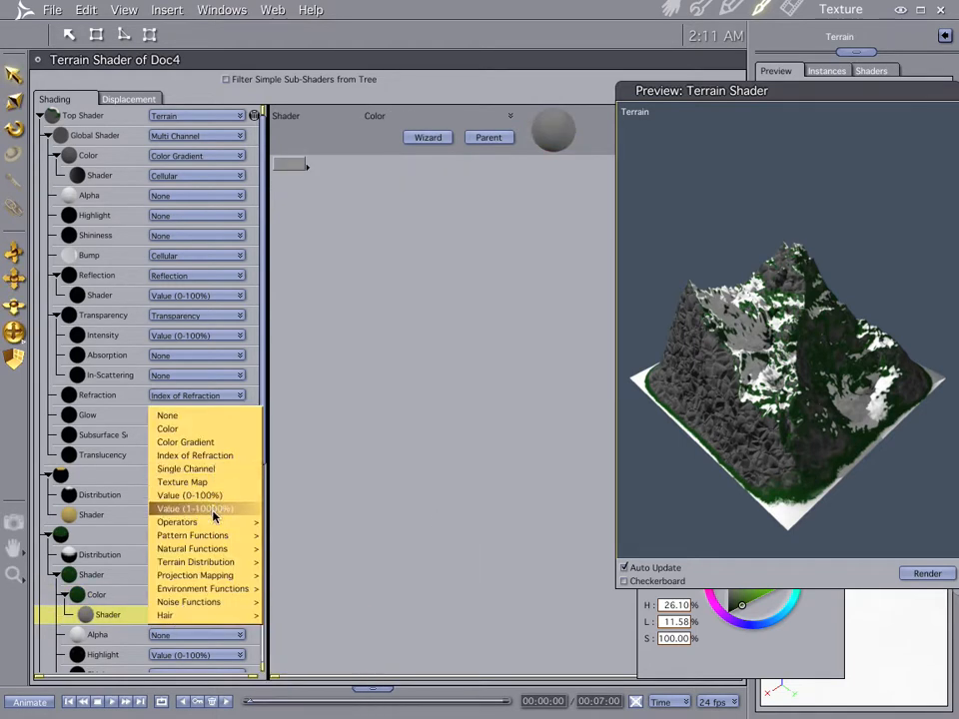
mouse_move(215, 523)
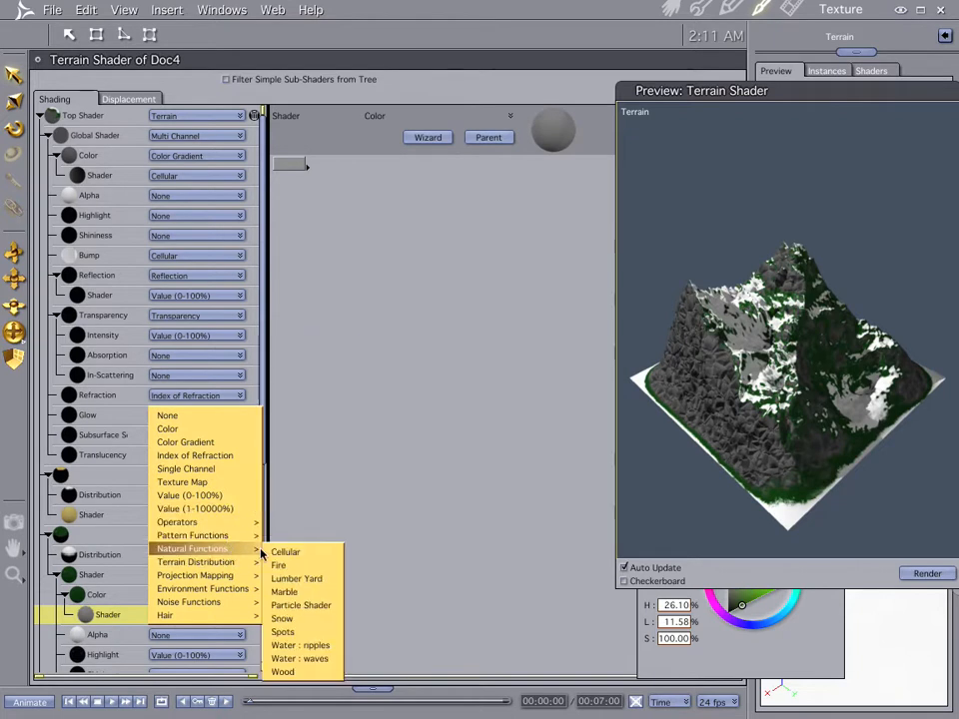
left_click(284, 551)
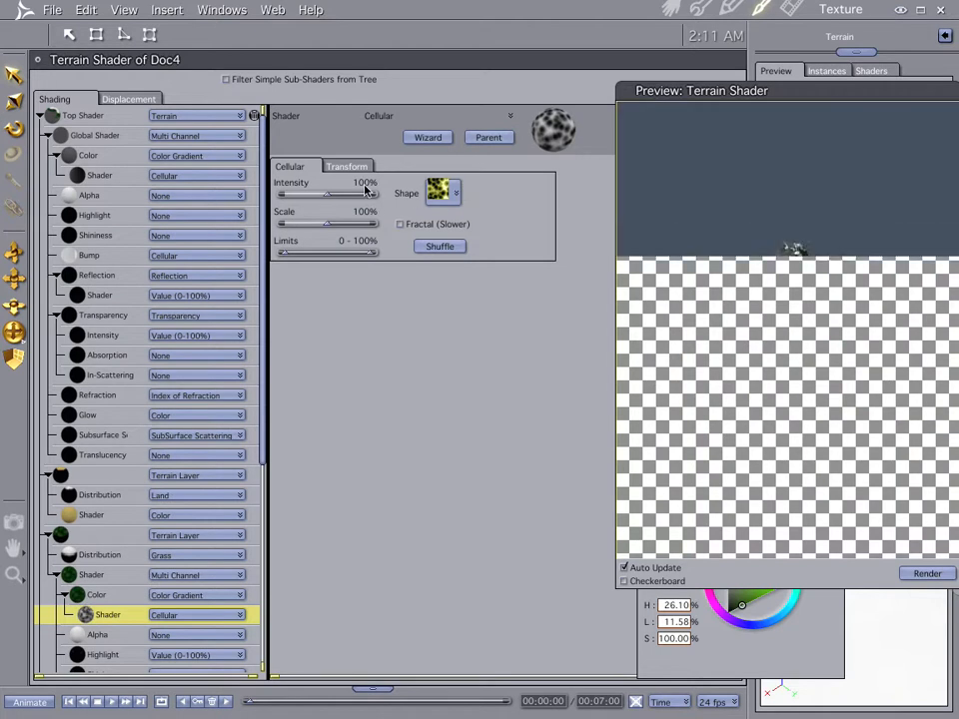
Enable the transform on the grass Cellular shader and set its Z scaling to 5.
left_click(349, 167)
left_click(277, 180)
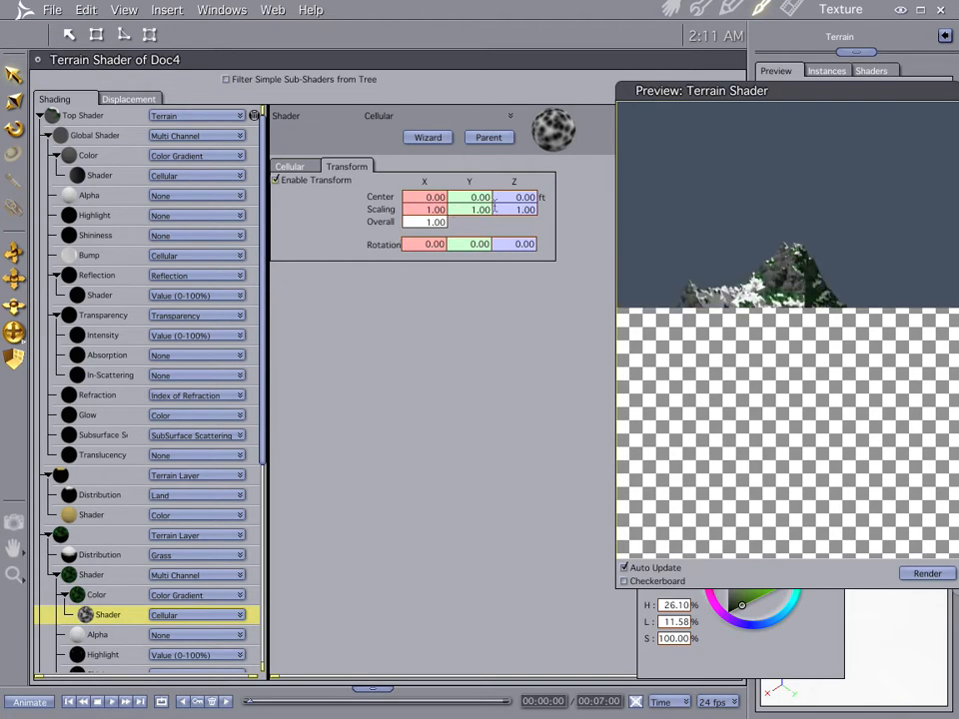
left_click(516, 211)
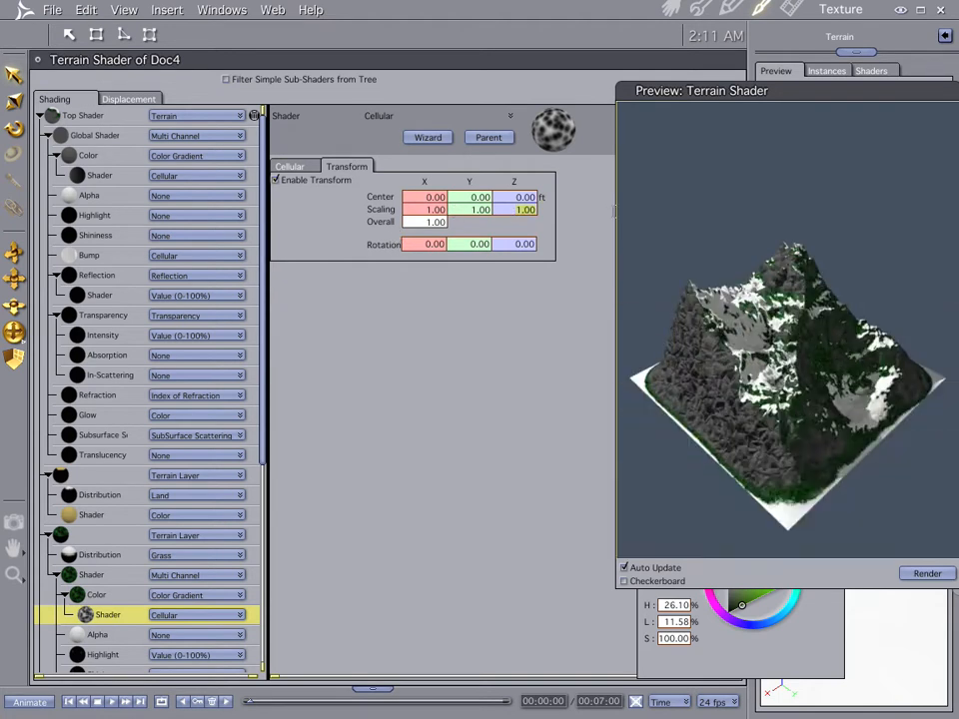
type("5")
key("Return")
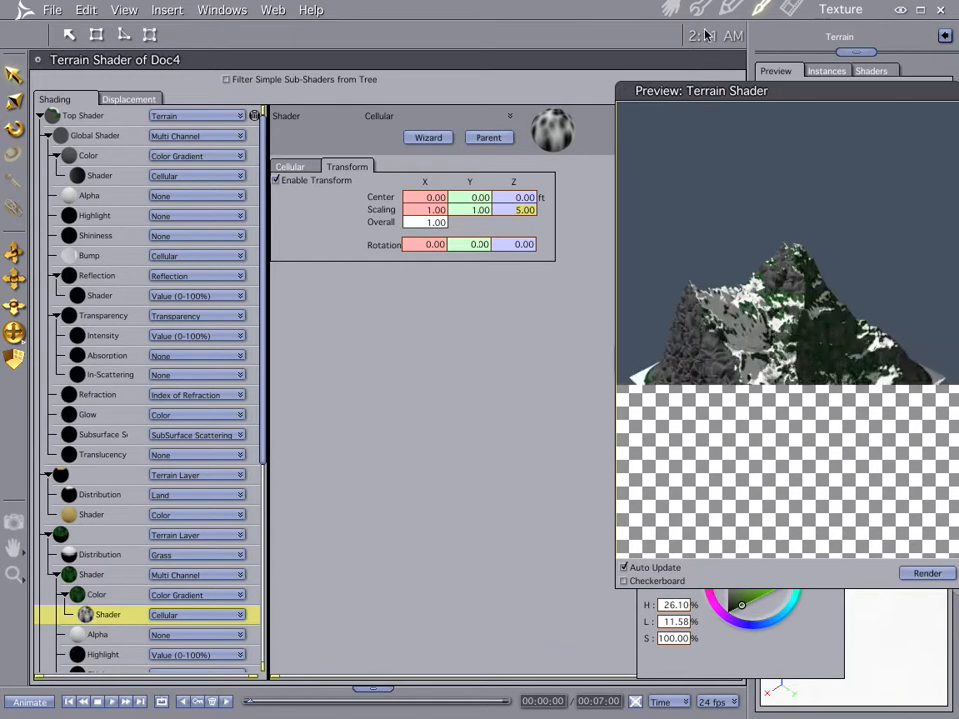
Render the scene to check the grass texture and reopen the terrain's shader for editing.
key("ctrl+r")
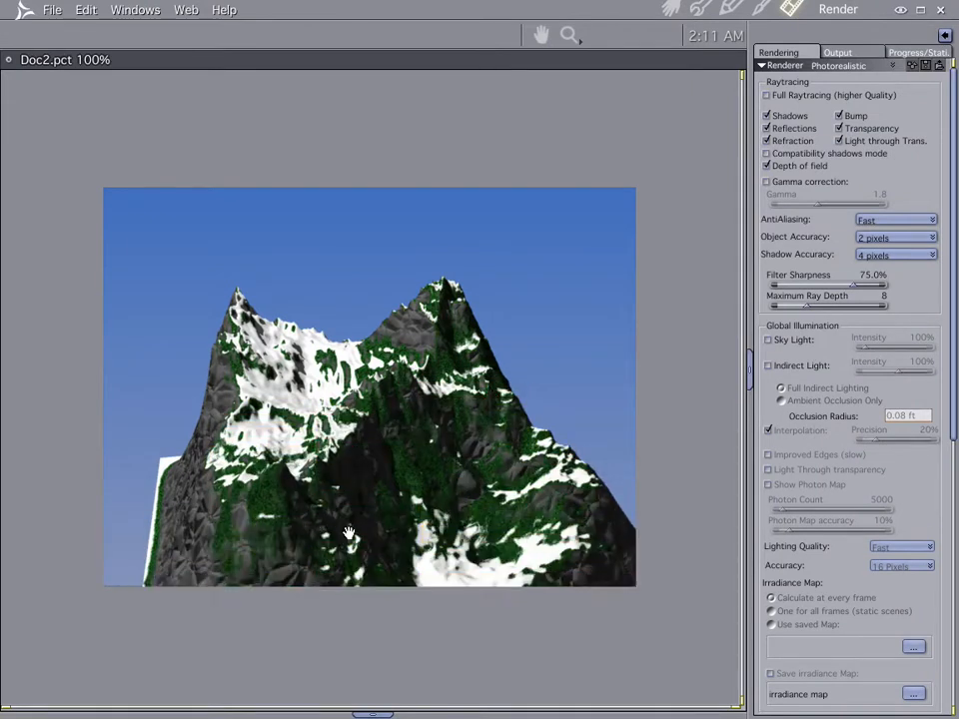
left_click(671, 10)
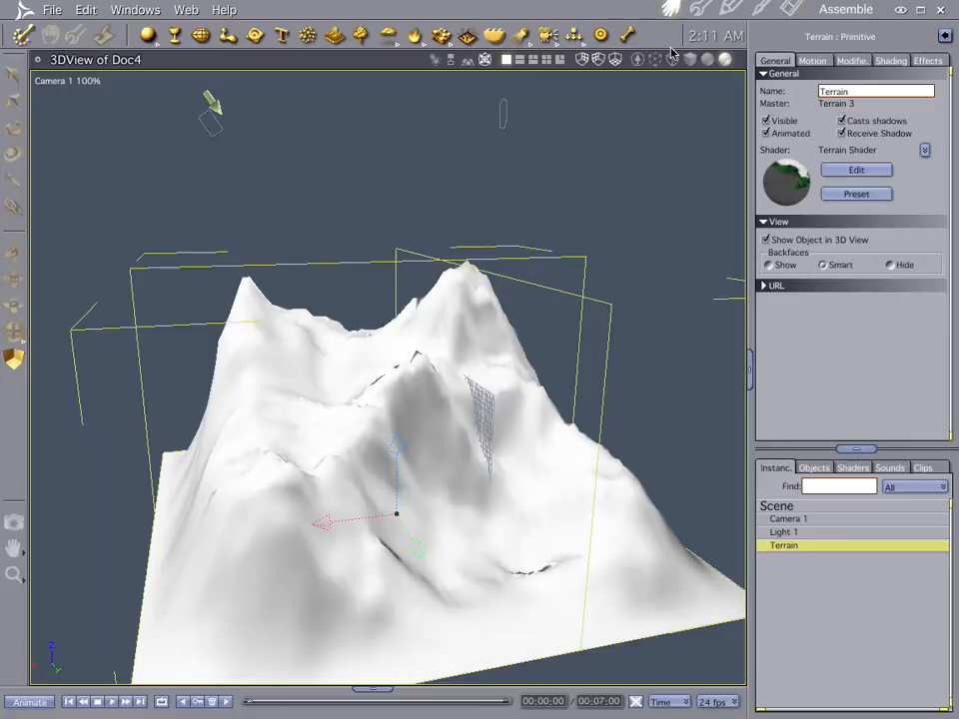
left_click(856, 169)
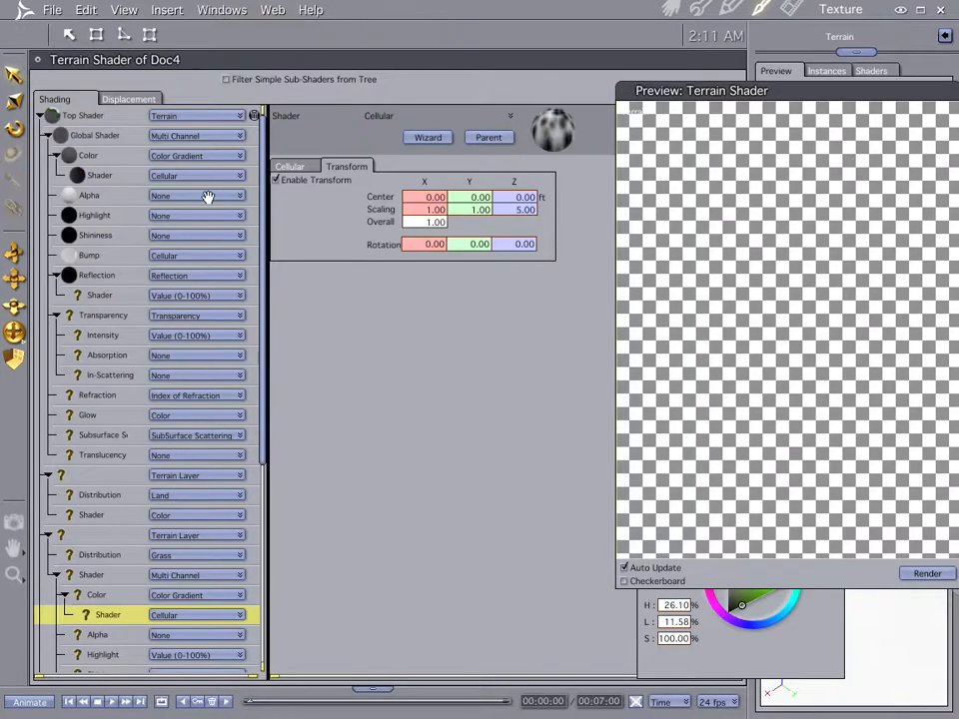
Collapse the Global Shader's Reflection and Transparency branches and the Land, Grass and Snow layers in the shader tree.
left_click(56, 277)
left_click(55, 295)
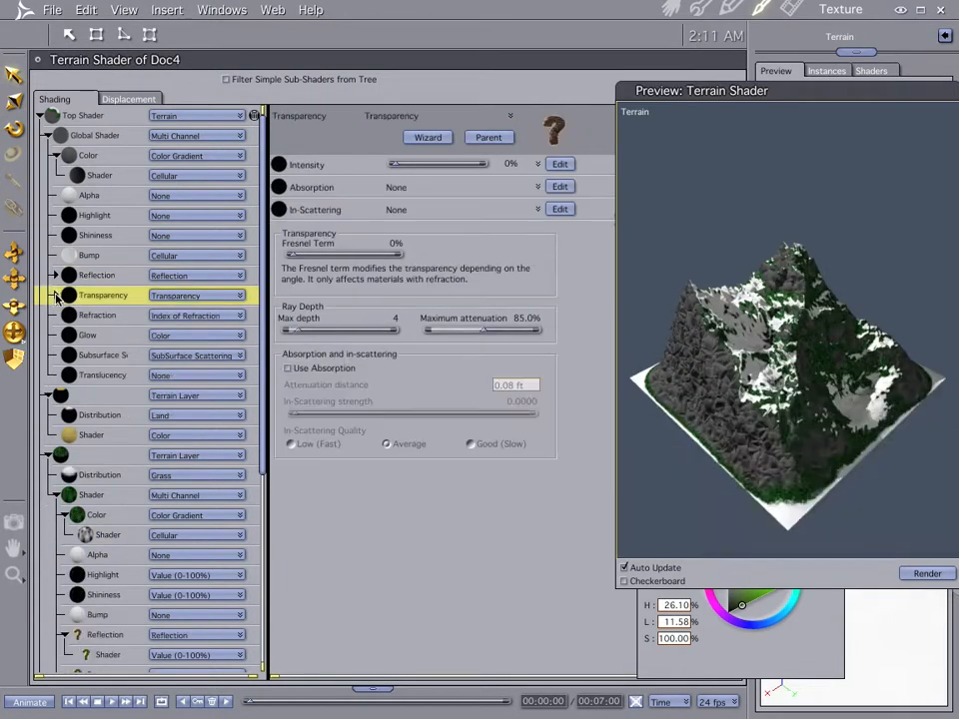
left_click(49, 395)
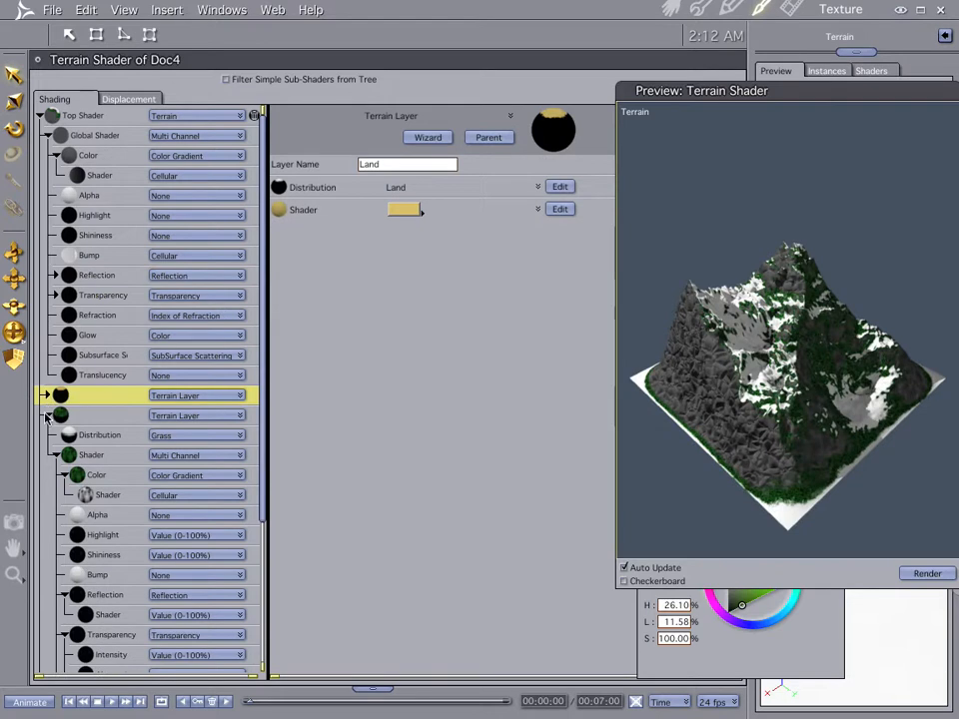
left_click(47, 416)
left_click(47, 436)
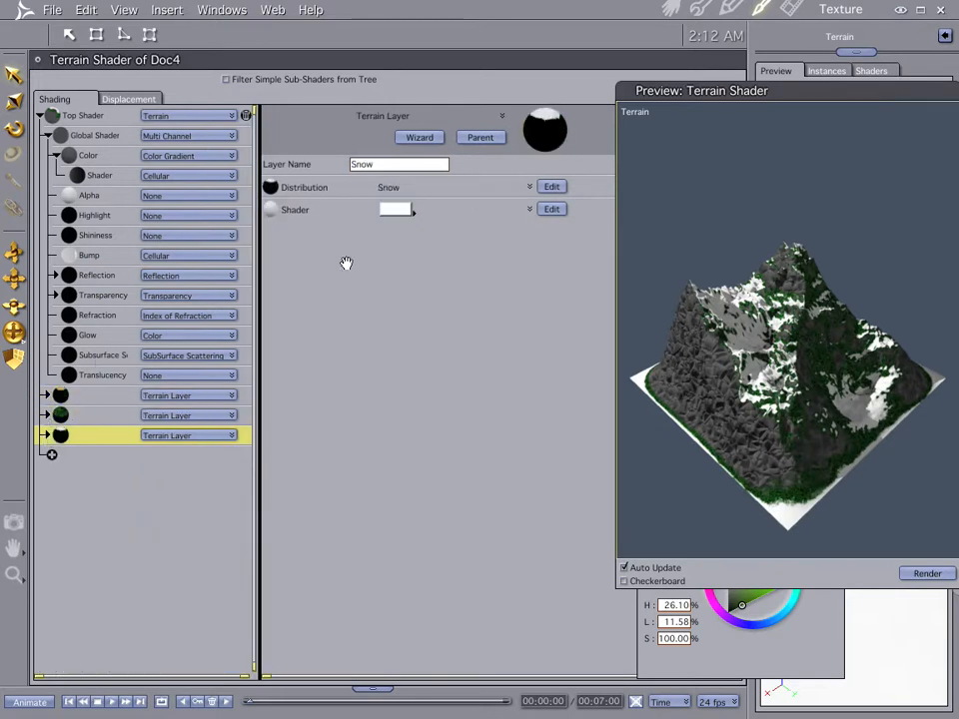
Set the Top Shader's terrain bump Amplitude to about 99% and Follow Terrain to 100%.
left_click(100, 136)
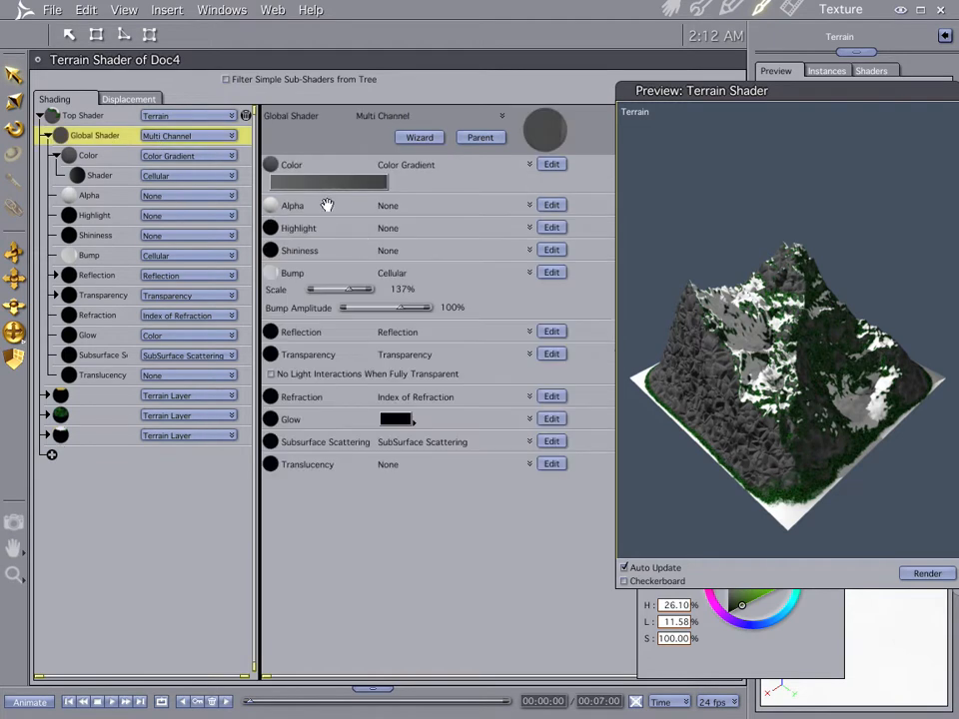
left_click(84, 116)
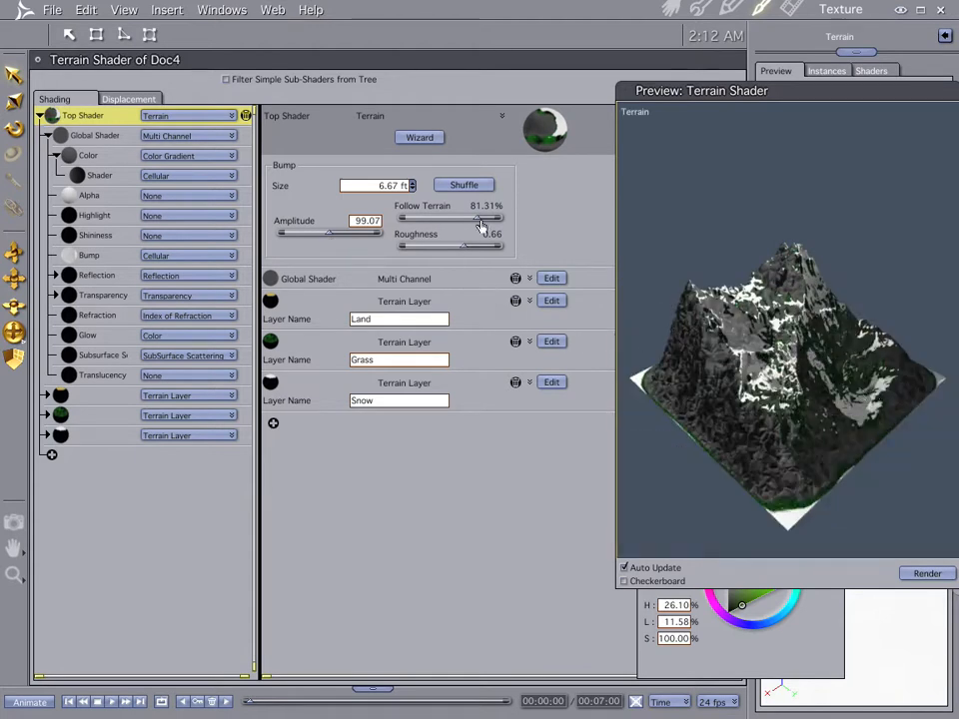
left_click_drag(479, 220, 497, 218)
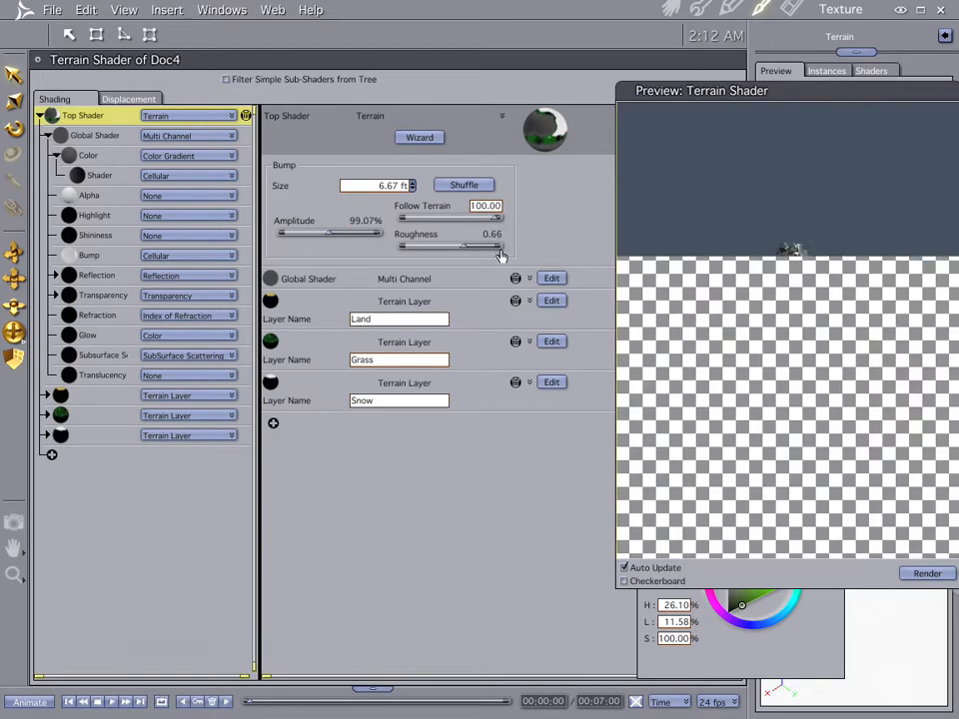